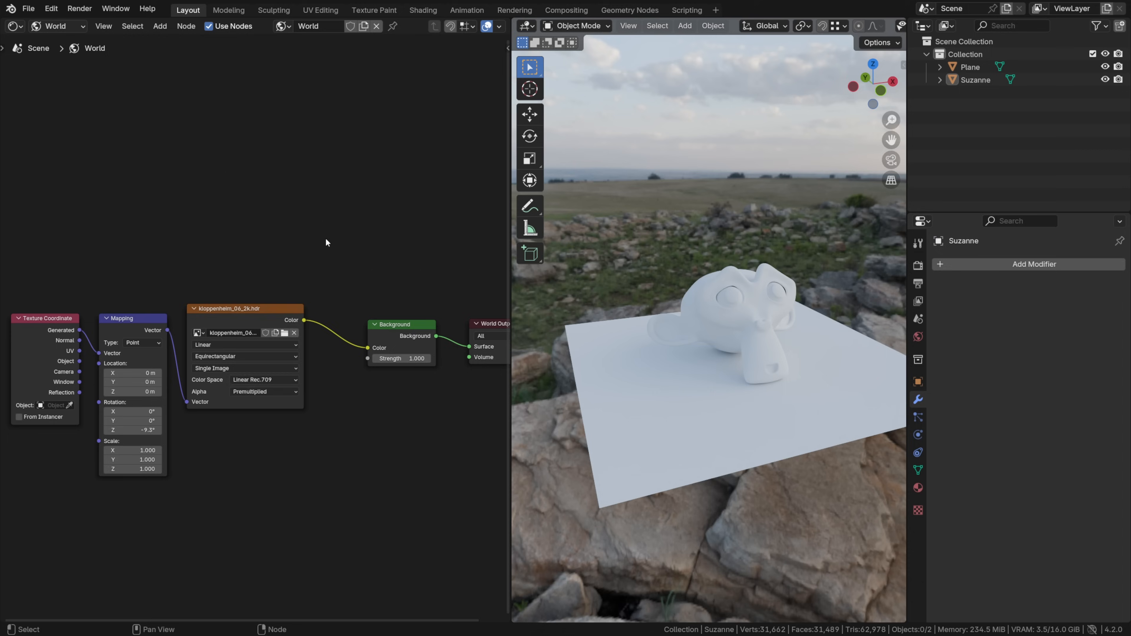
Add a Nishita Sky Texture with its own Background node and connect it to the World Output's surface.
key(shift+a)
text(sky)
key(Return)
click(295, 177)
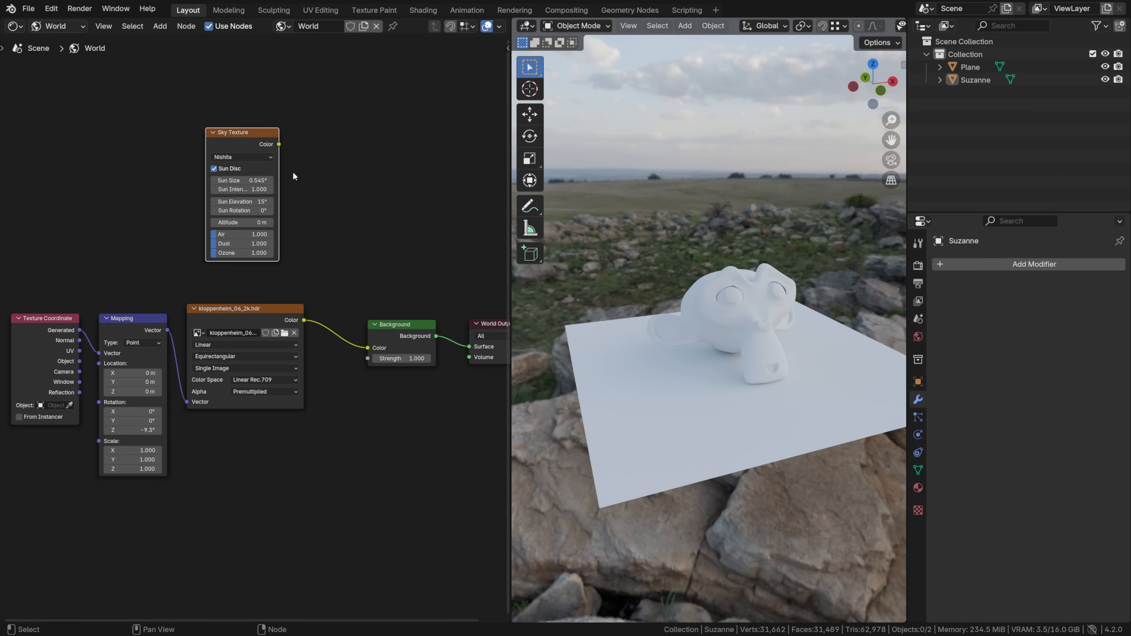
drag(465, 343, 468, 345)
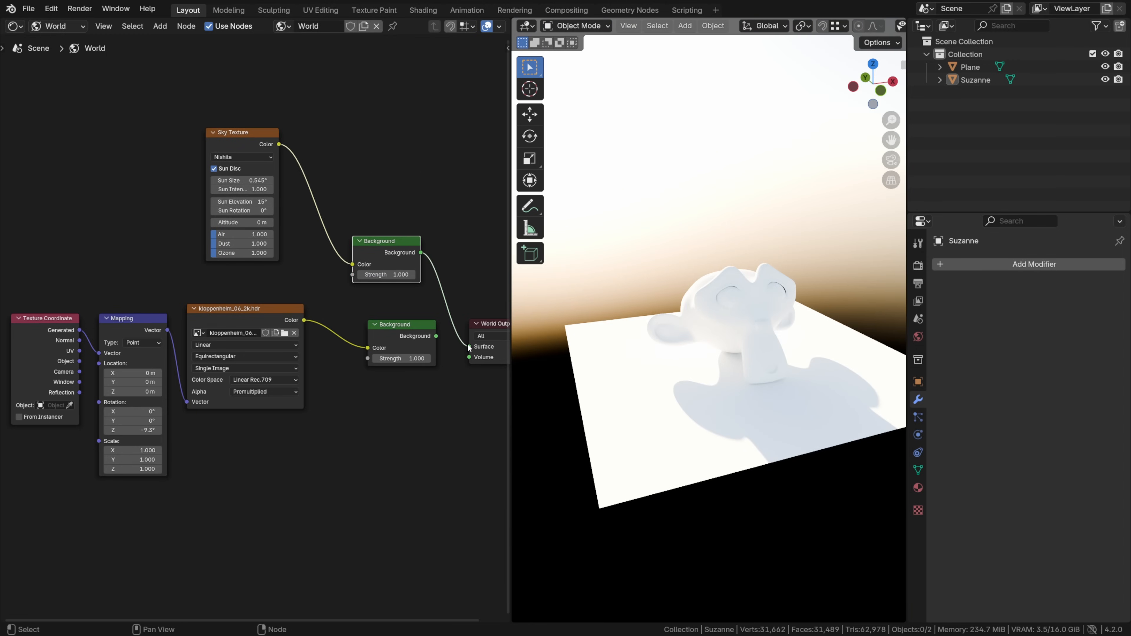
middle_drag(636, 340, 559, 335)
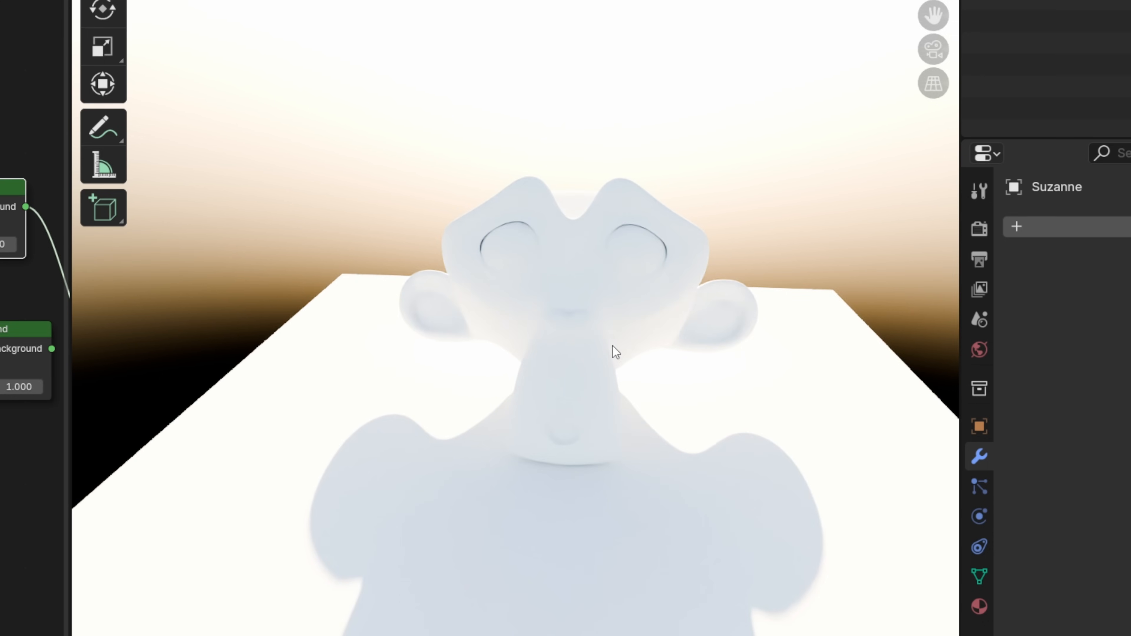
middle_drag(616, 352, 646, 357)
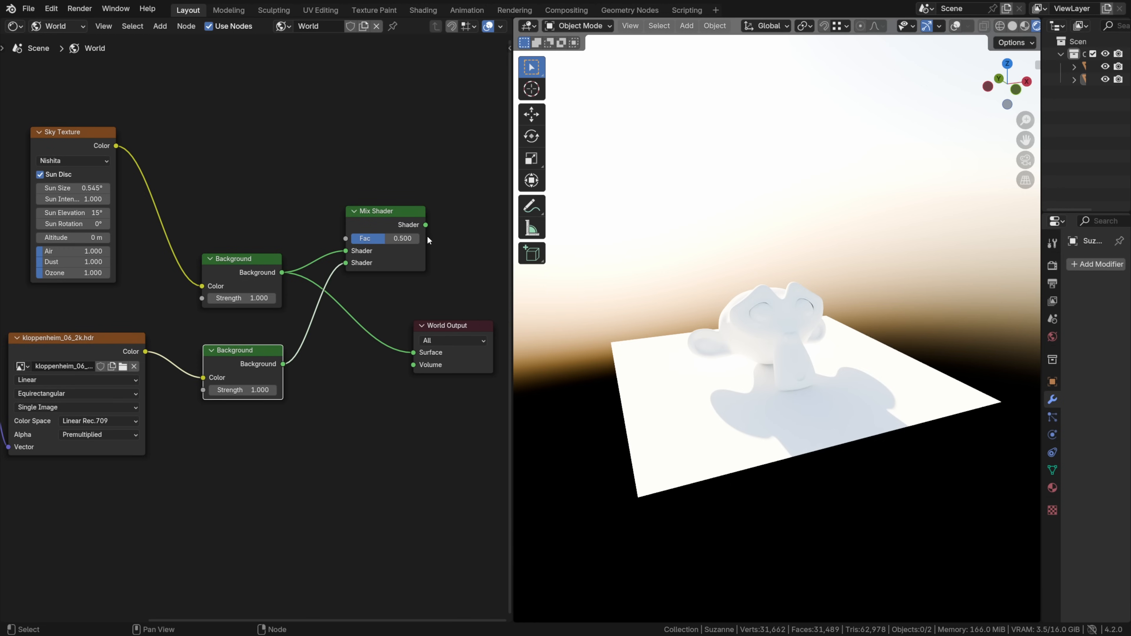
Feed the Mix Shader of both backgrounds into the World Output's surface and drive its factor with Light Path's Is Camera Ray.
drag(420, 349, 414, 352)
key(g)
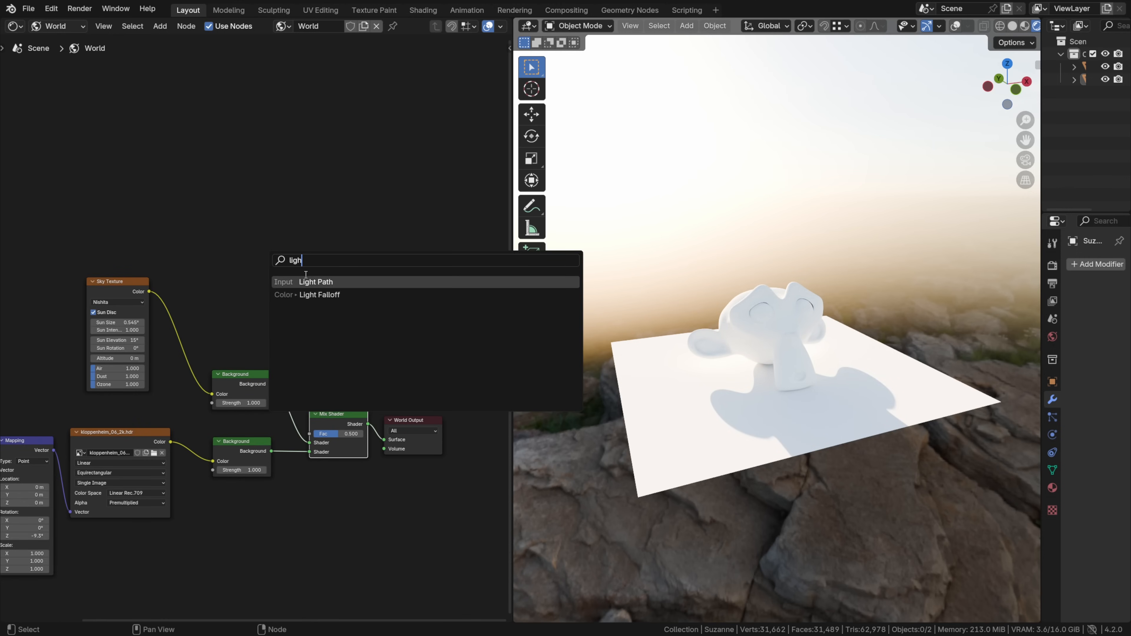
key(Return)
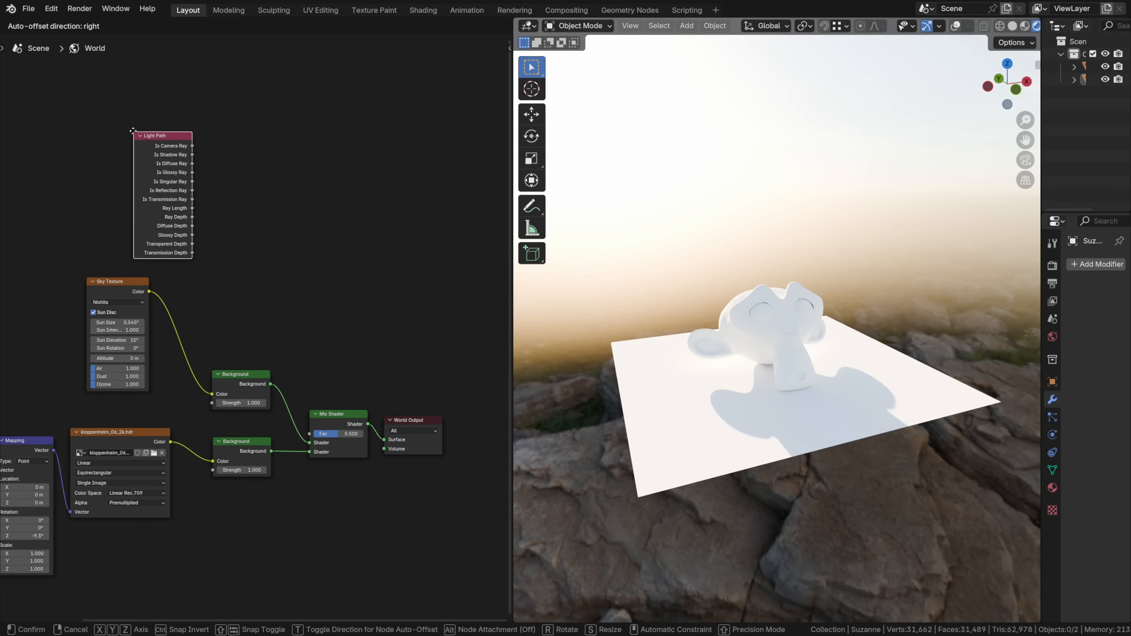
click(188, 143)
scroll(187, 142, up, 2)
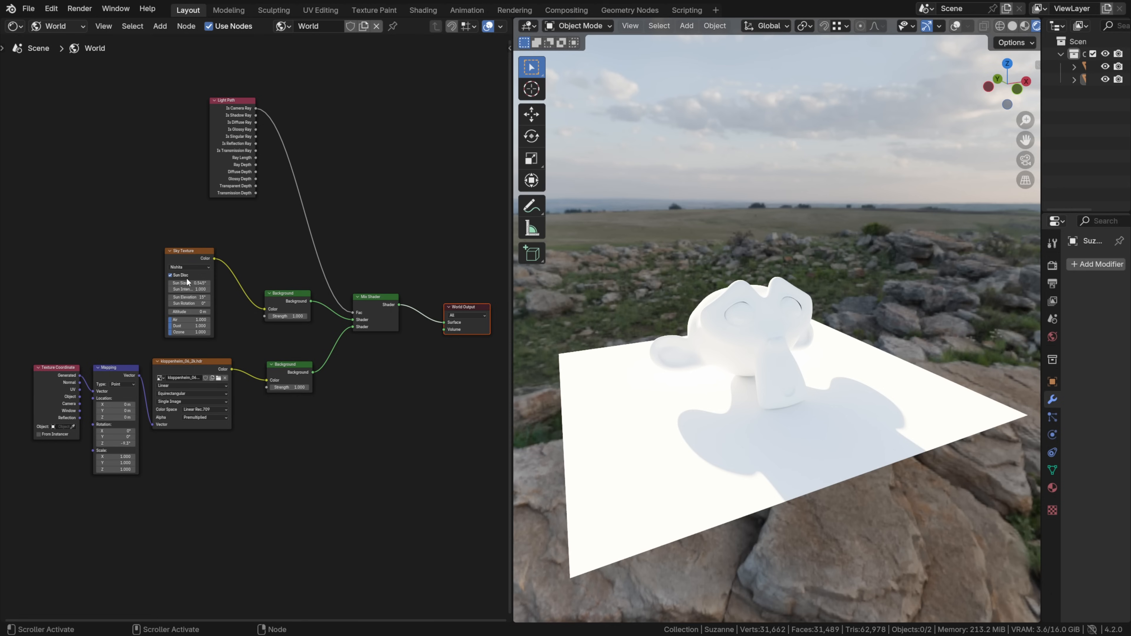
Lower the Sky Texture's sun intensity and preview the sky and HDRI backgrounds separately against the mixed result.
ctrl+middle_drag(186, 296, 195, 268)
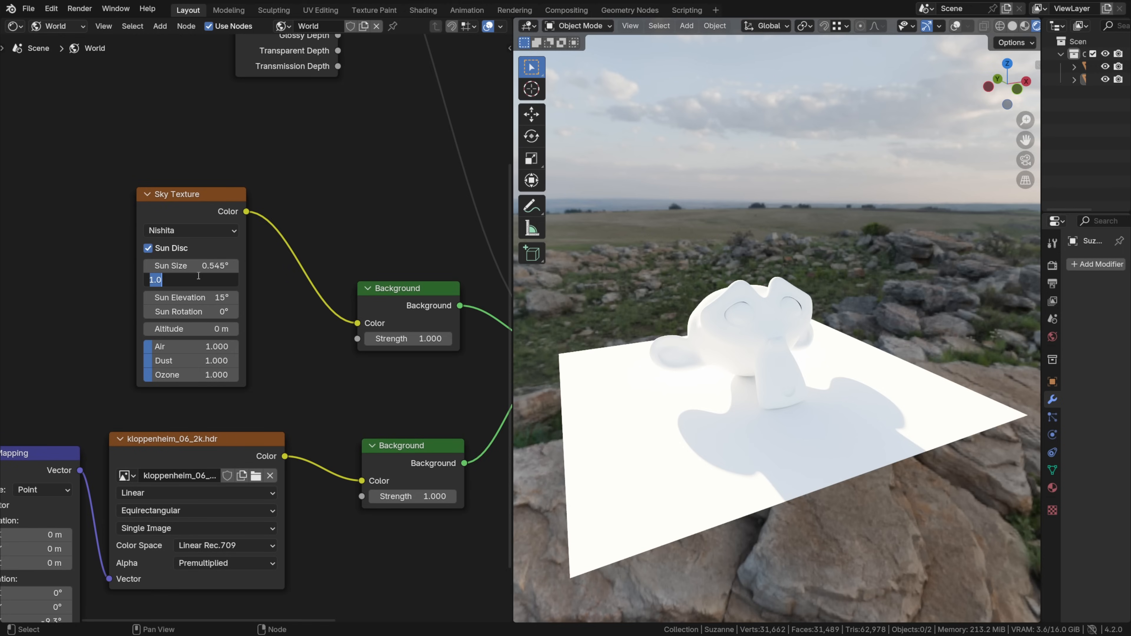
key(Return)
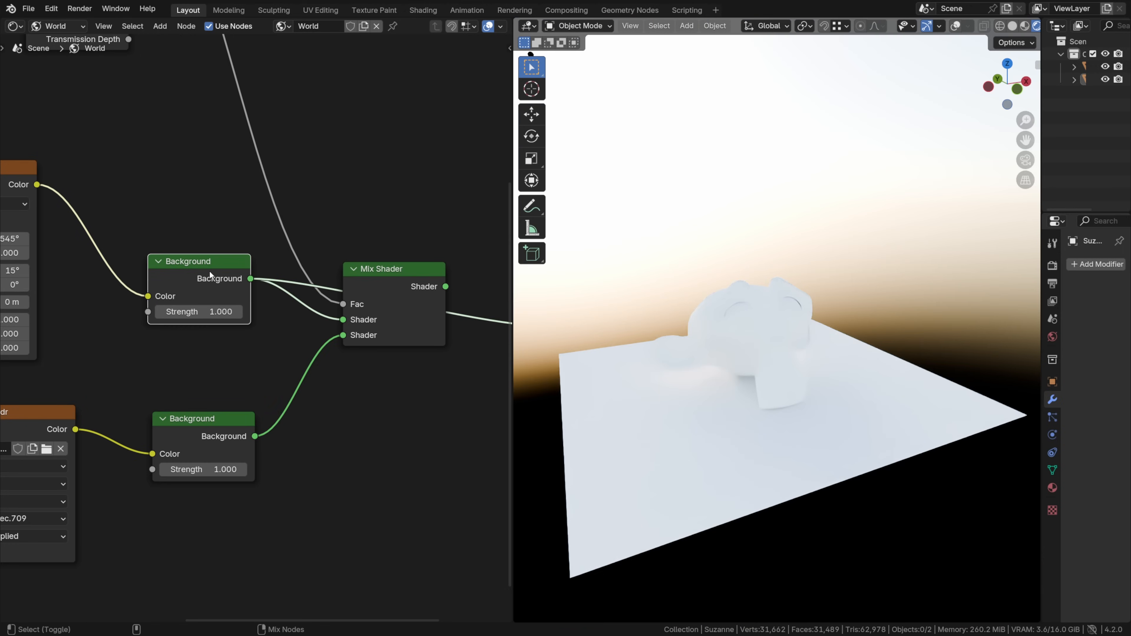
ctrl+shift+click(224, 428)
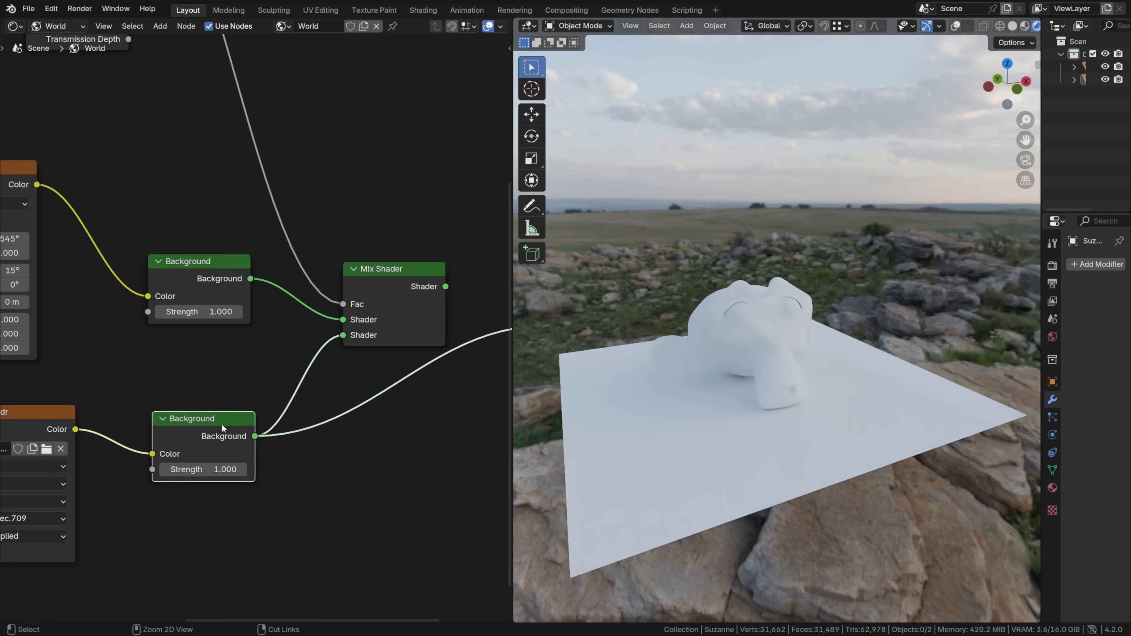
ctrl+shift+click(378, 276)
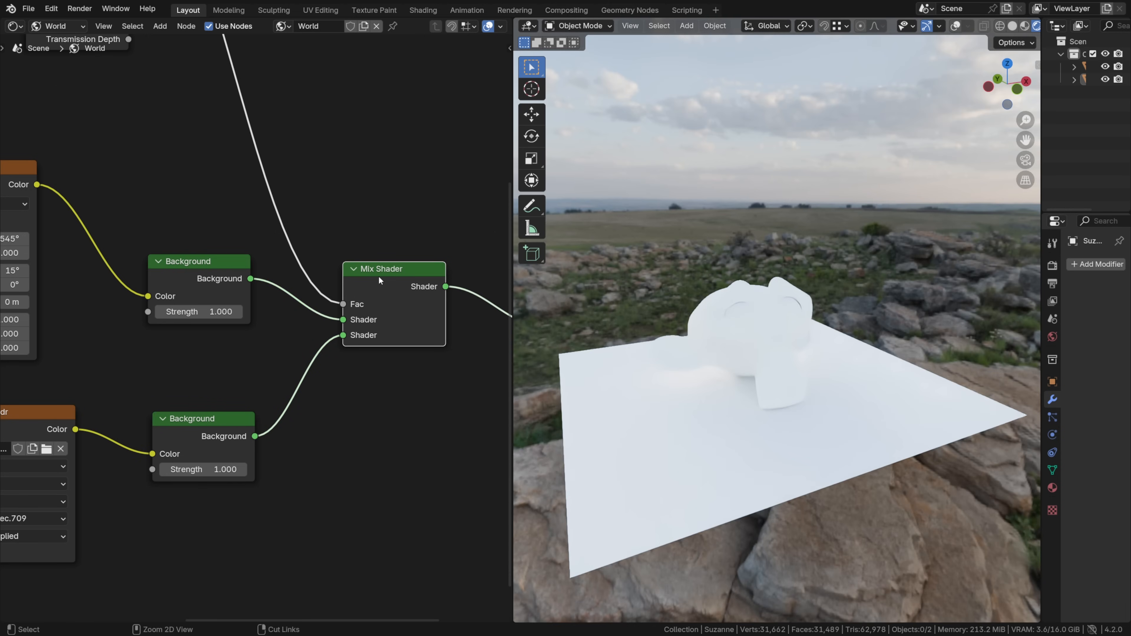
Reduce the sky Background's strength to 0.3, comparing the mixed lighting with the HDRI-only background.
click(216, 312)
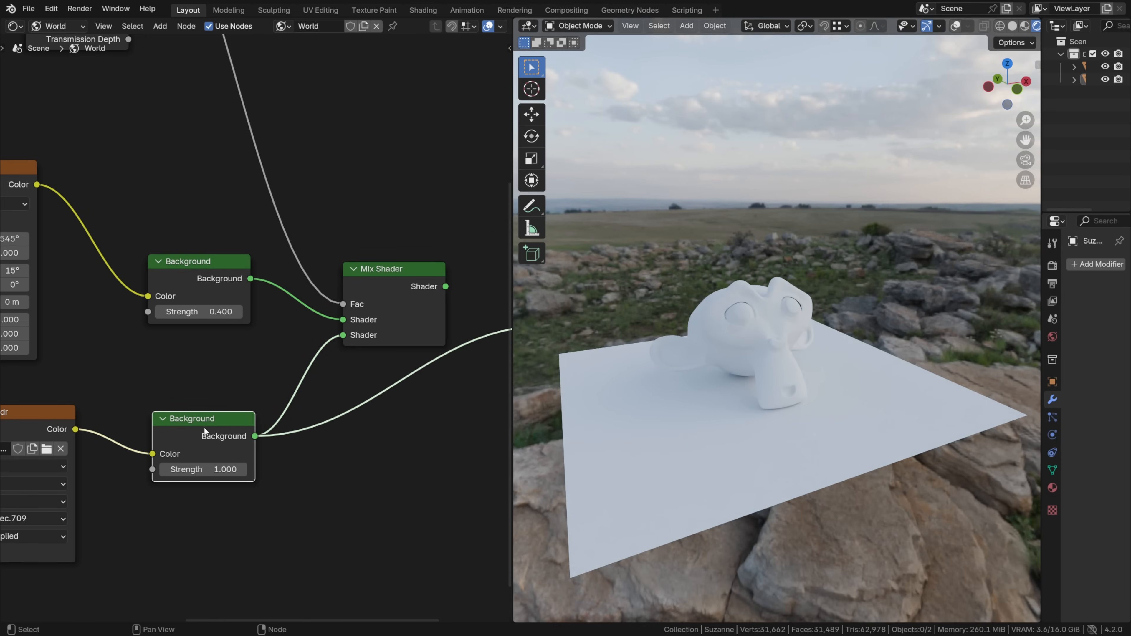
ctrl+shift+click(380, 276)
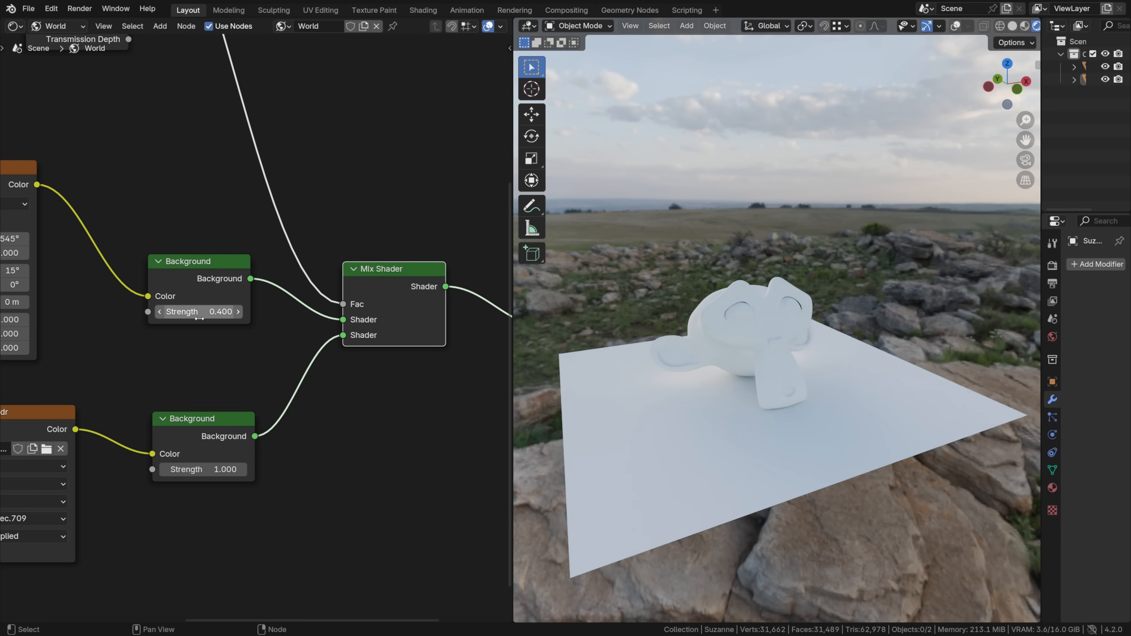
key(Return)
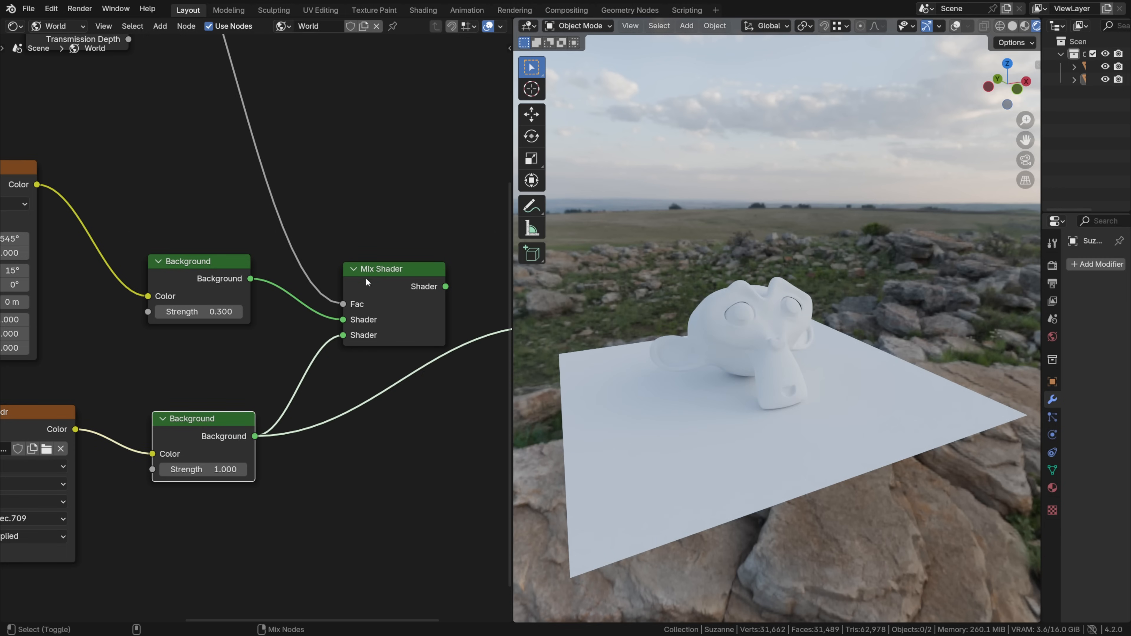
ctrl+shift+click(373, 279)
Set the Sky Texture's sun intensity to 0.4.
middle_drag(123, 296, 384, 315)
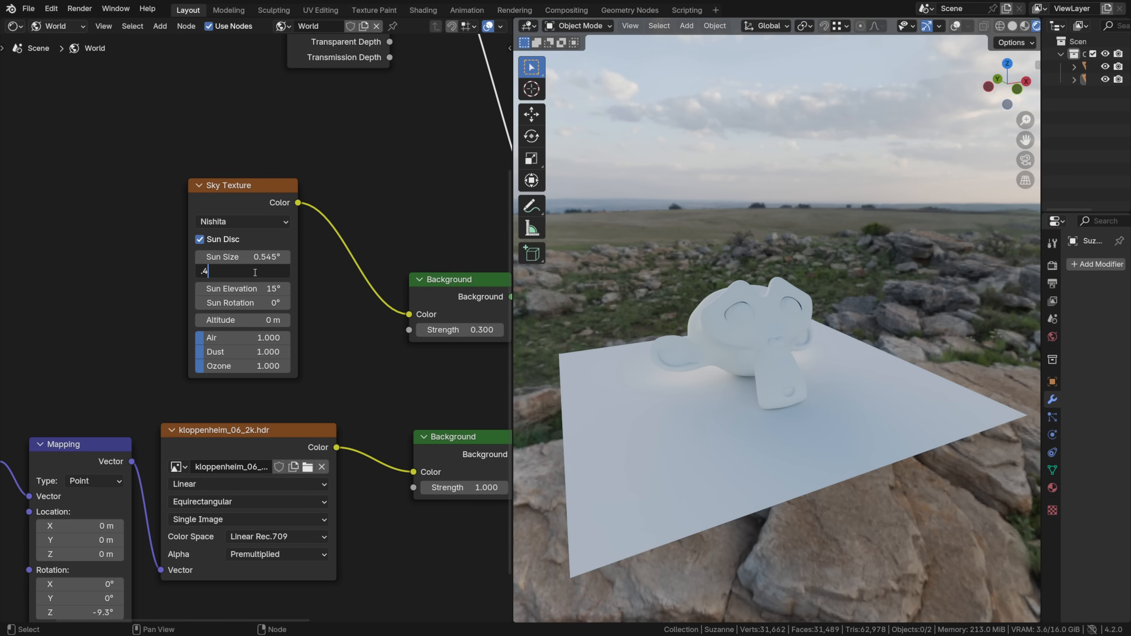
click(255, 272)
text(.4)
key(Return)
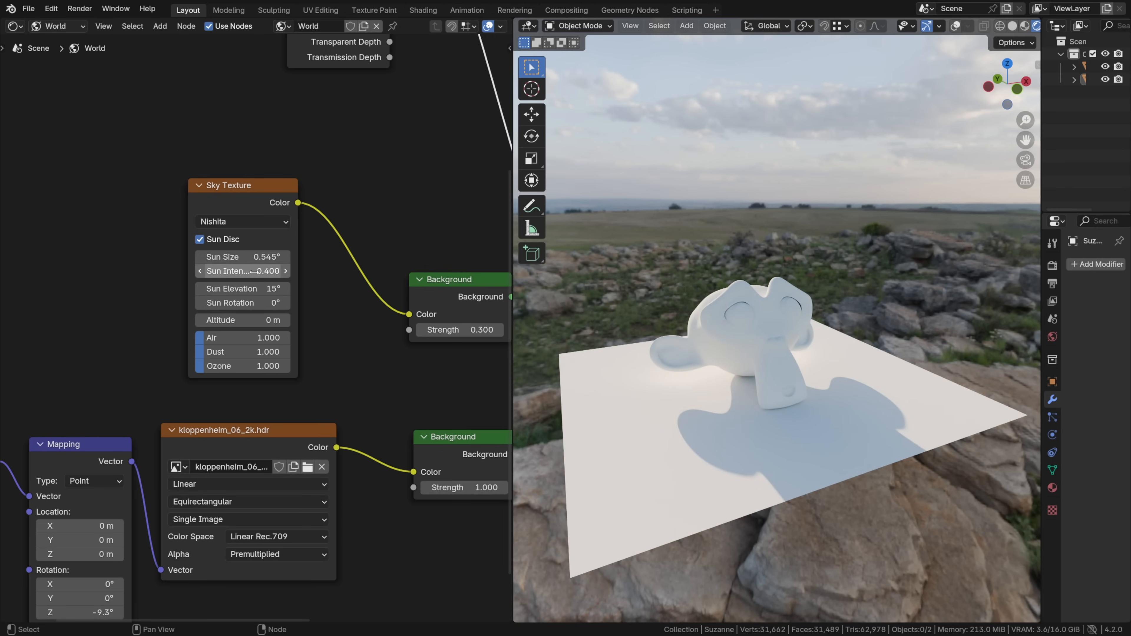
Align the sky's sun with the HDRI sun using about 121° rotation and 10.8° elevation, and restore the mixed output.
middle_drag(779, 372, 890, 368)
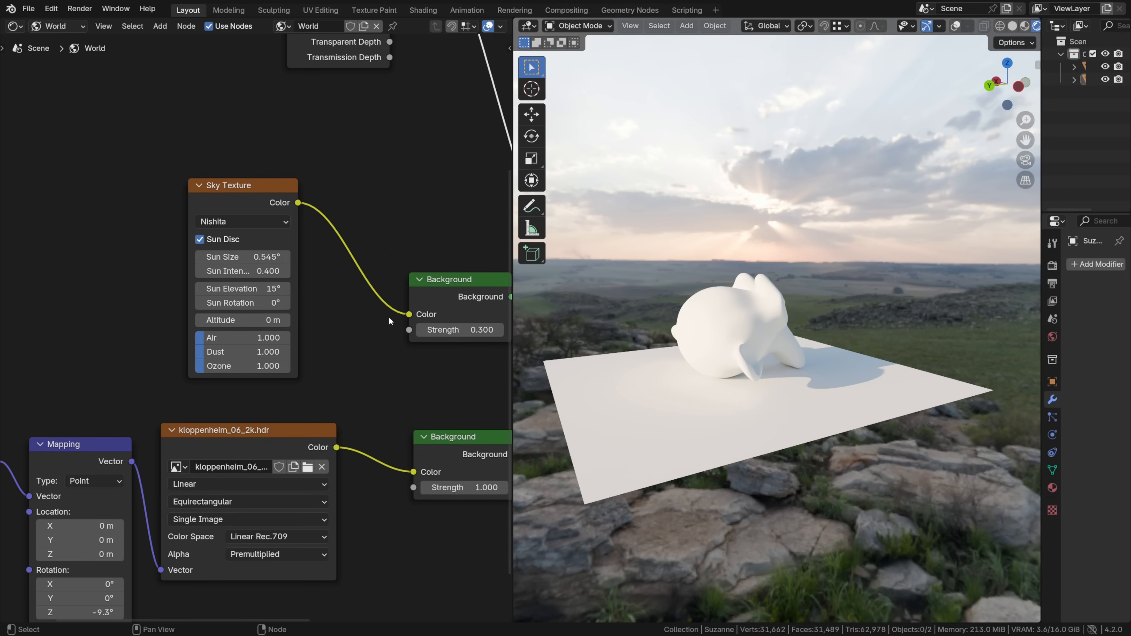
drag(216, 302, 289, 302)
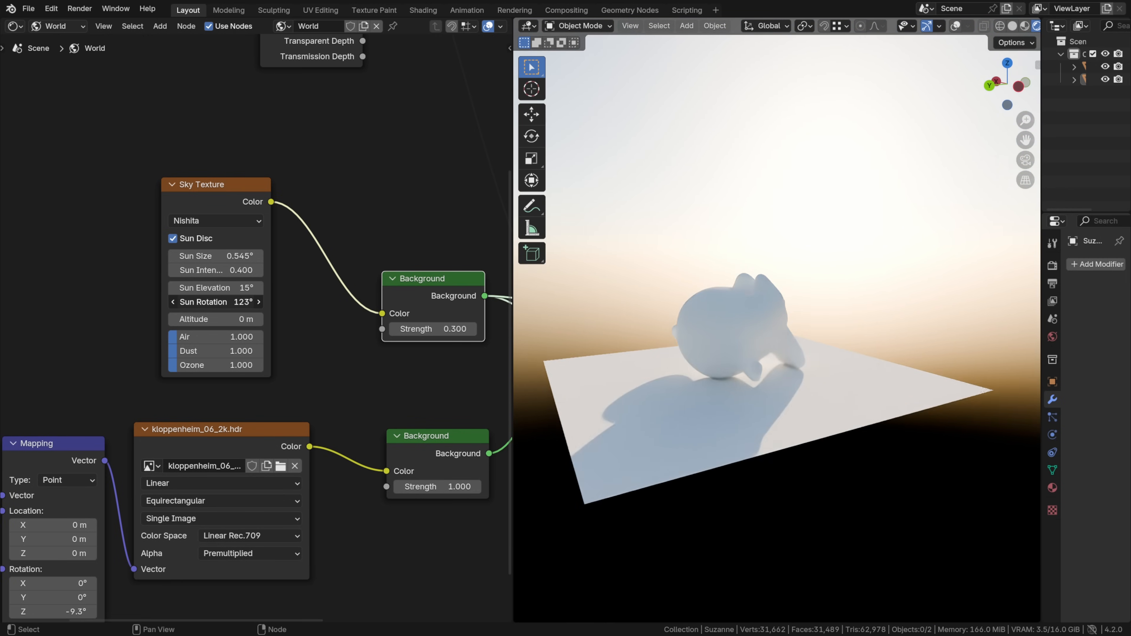
mouse_move(216, 288)
mouse_down()
mouse_move(203, 288)
mouse_move(231, 302)
mouse_up()
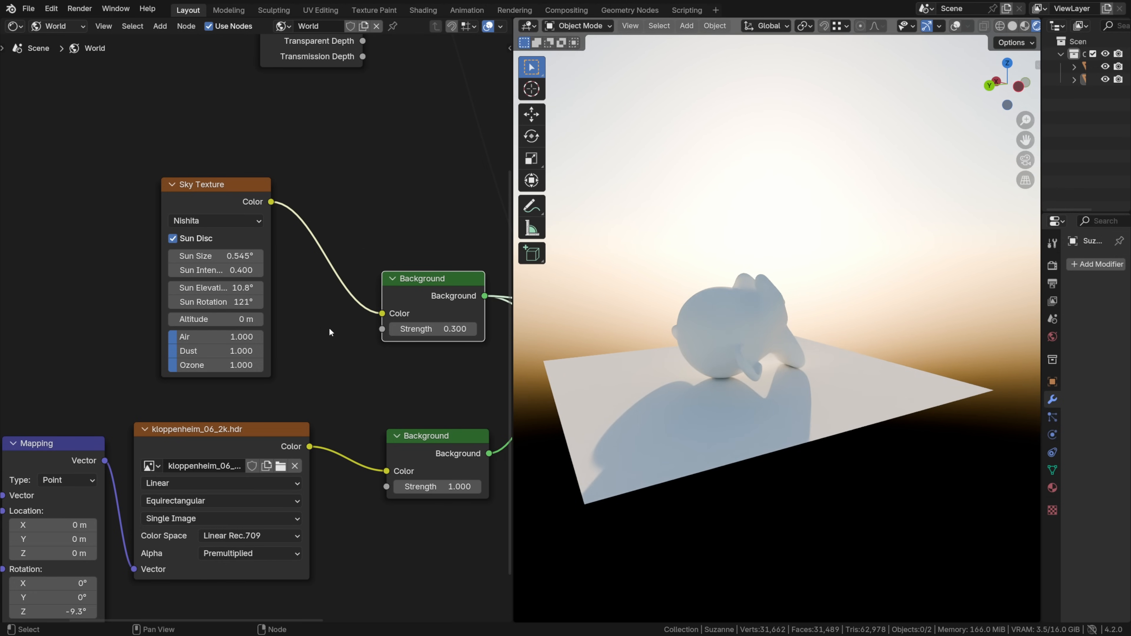
middle_drag(329, 332, 45, 299)
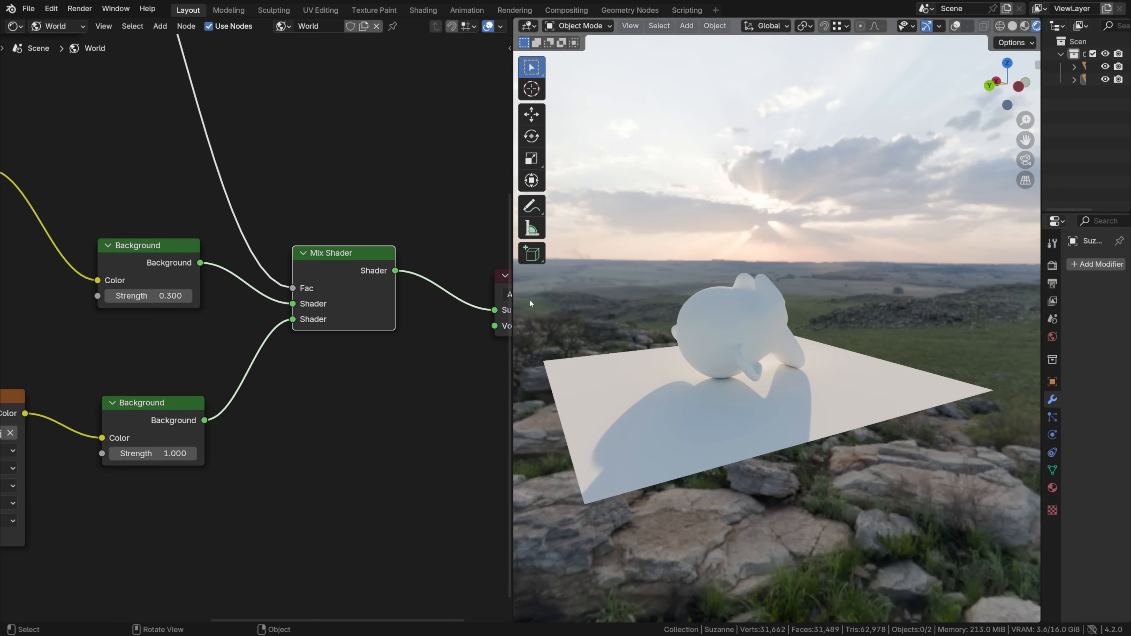
middle_drag(529, 303, 744, 371)
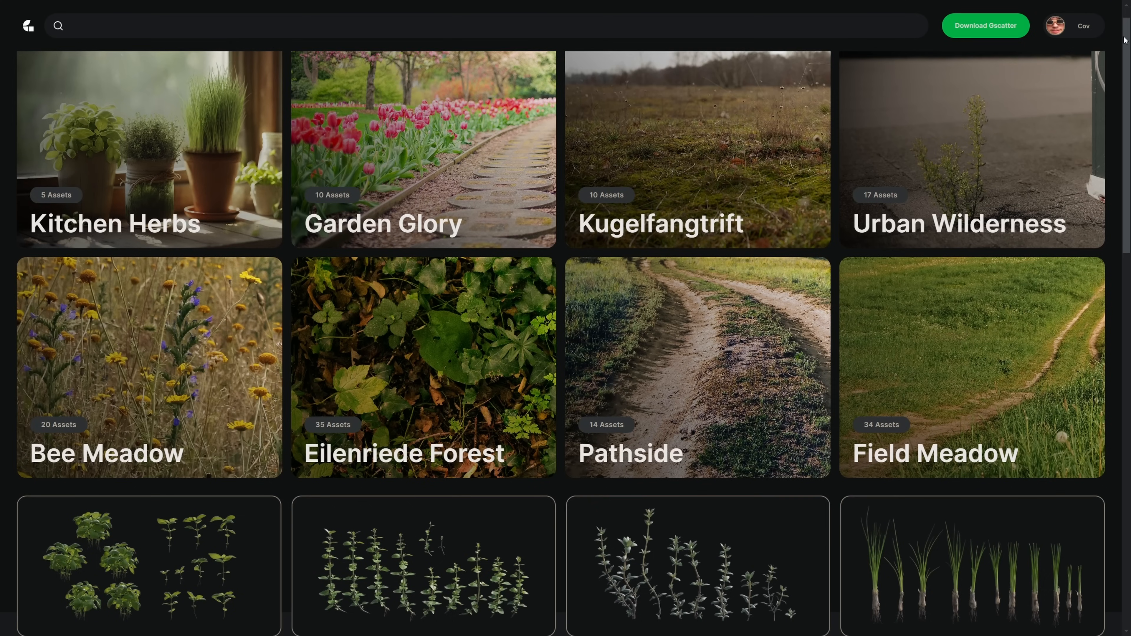
Browse the plant asset collections on the Gscatter site and the Shaker Trees product page on Blender Market.
scroll(1116, 123, down, 5)
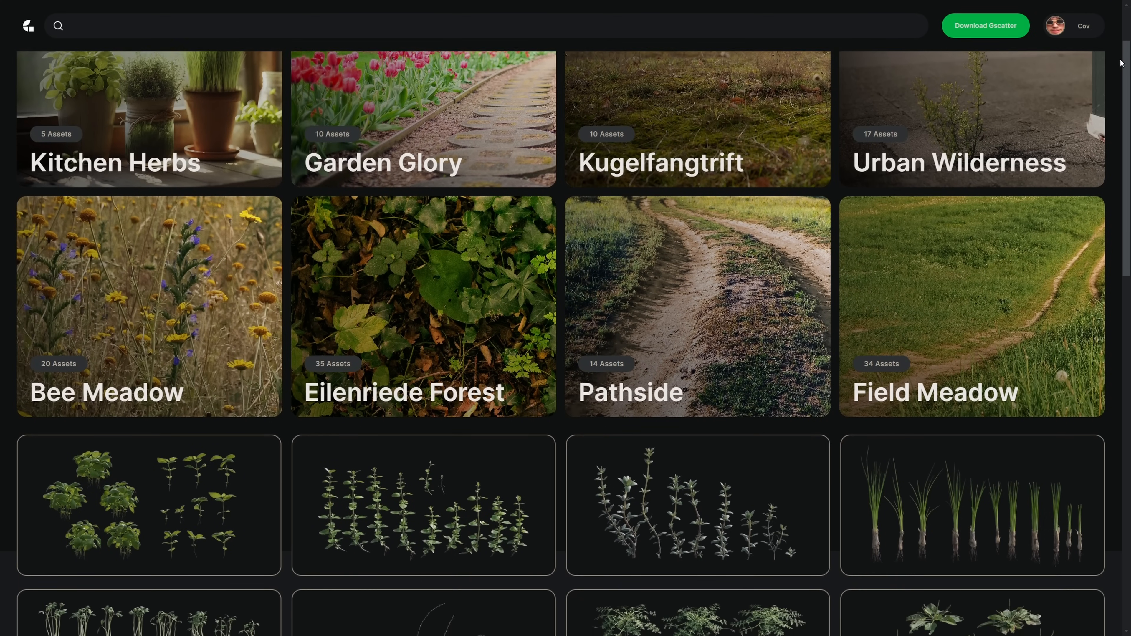
scroll(1117, 123, down, 7)
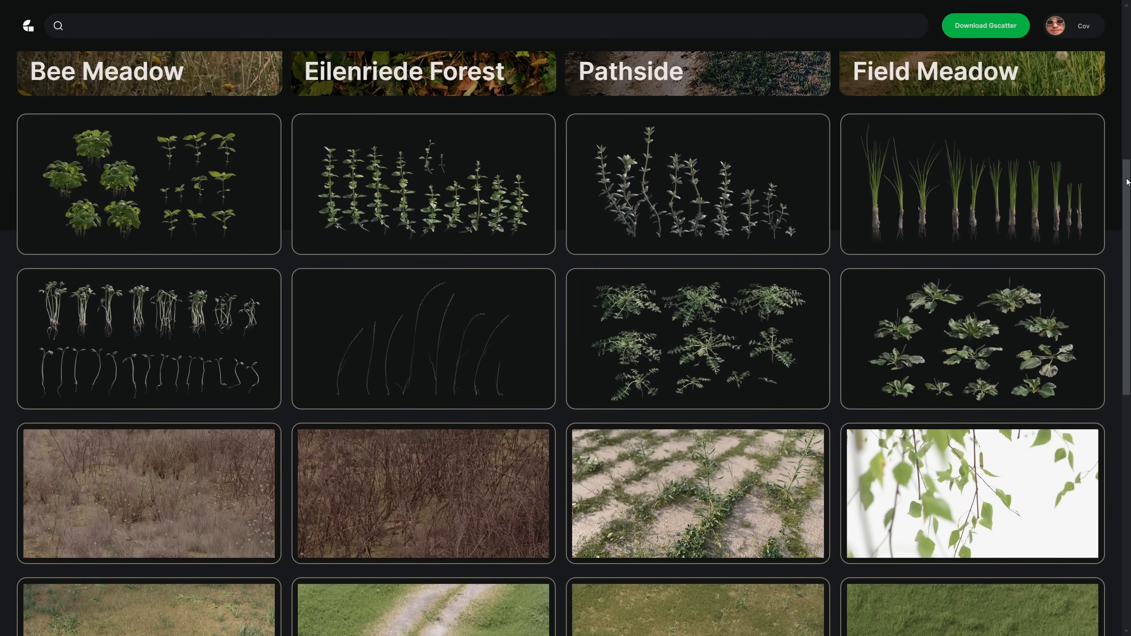
scroll(1116, 122, down, 4)
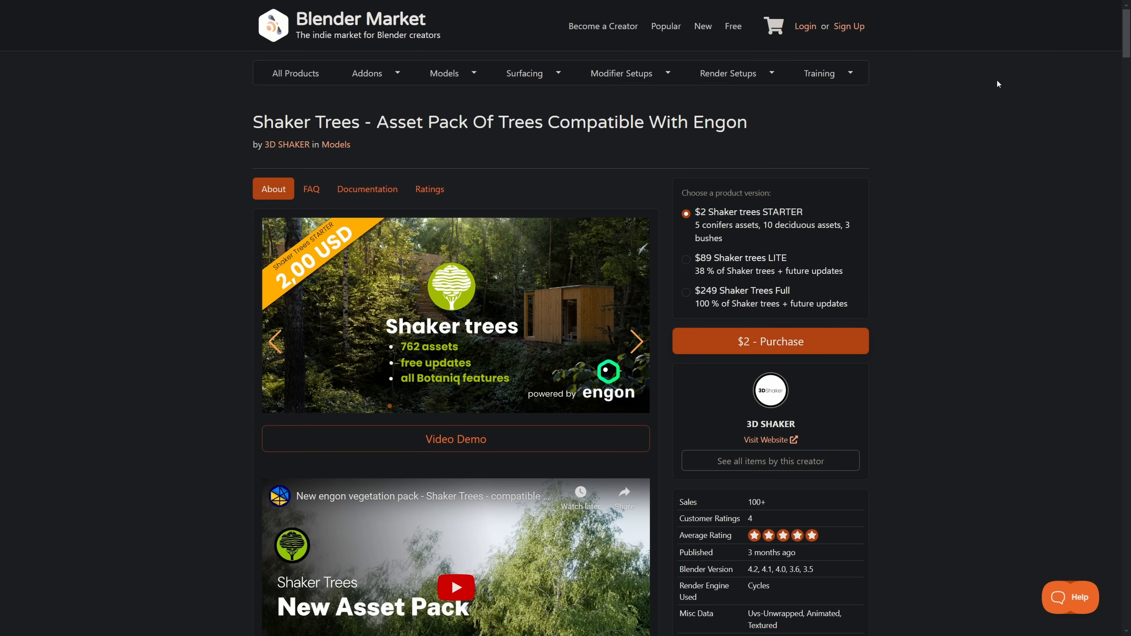
scroll(996, 86, down, 3)
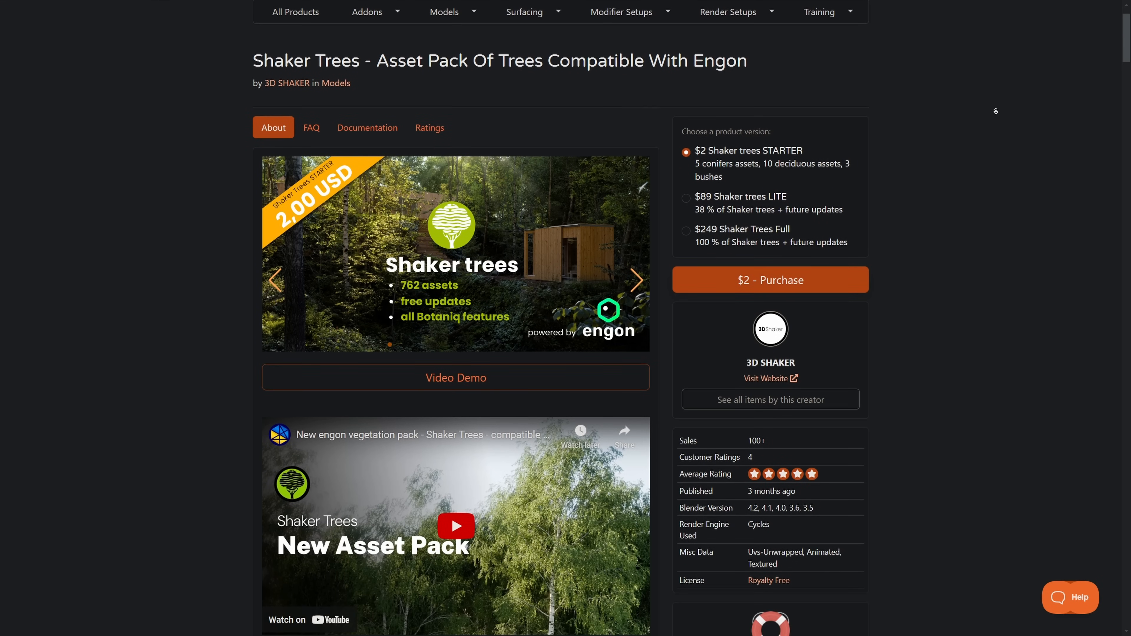
scroll(995, 111, down, 3)
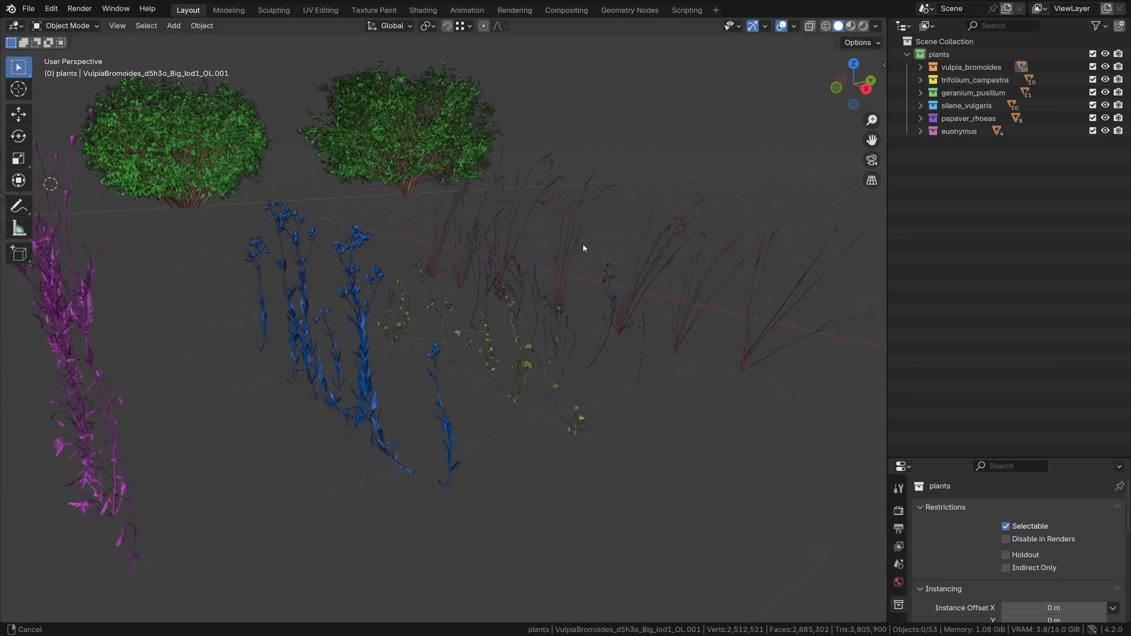
Split the 3D viewport and turn the new area into a wide Geometry Node Editor.
middle_drag(583, 248, 650, 219)
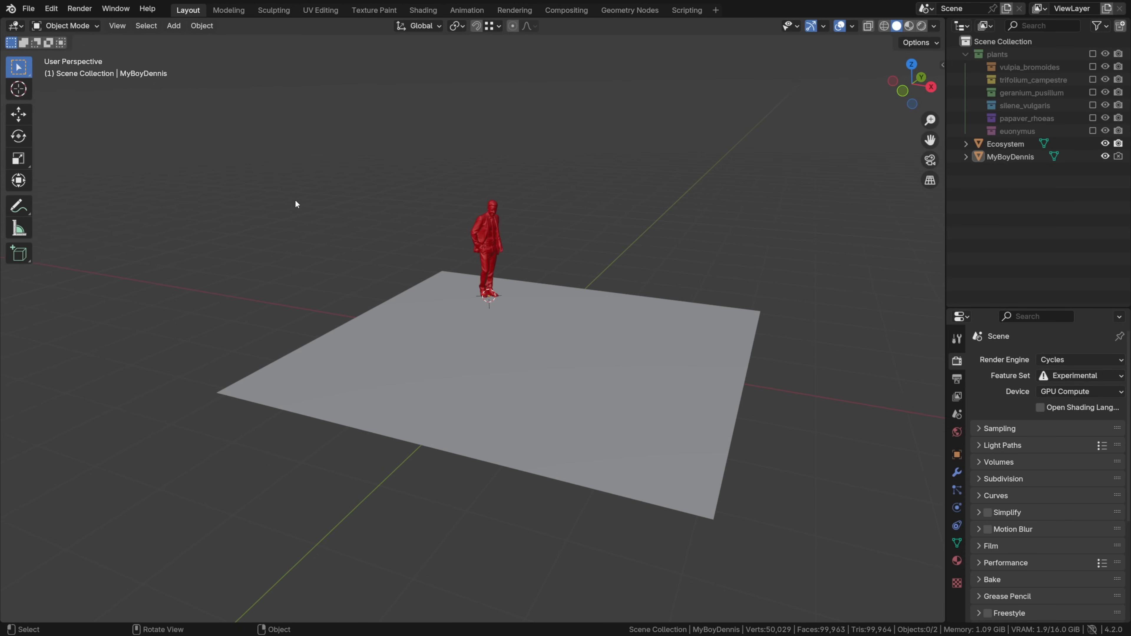
drag(1, 20, 512, 134)
click(15, 25)
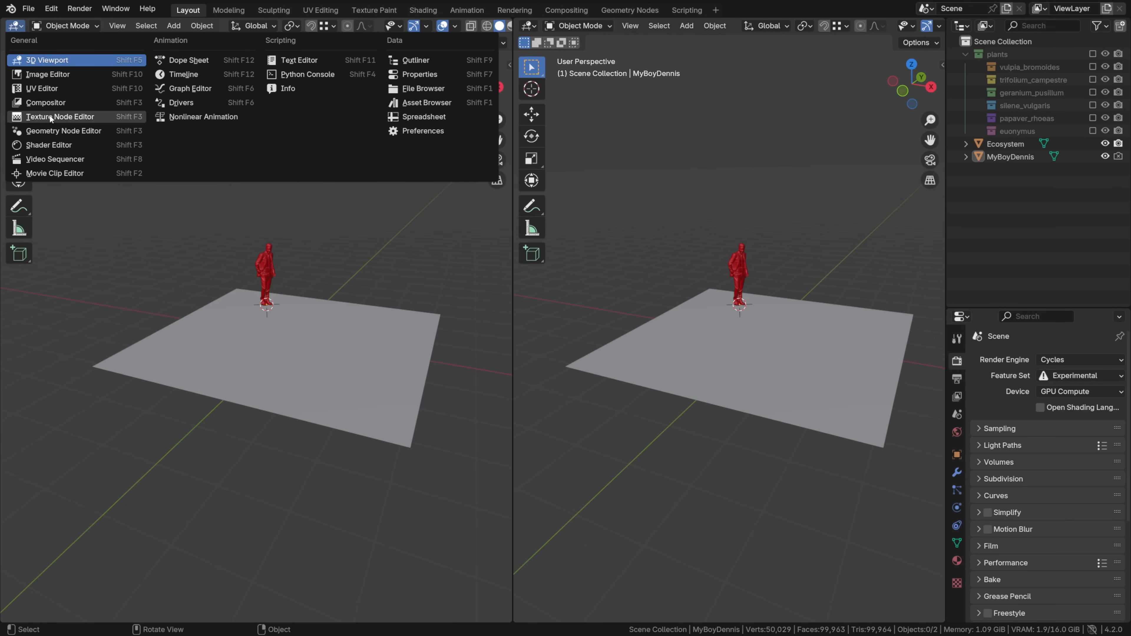
click(59, 133)
drag(512, 321, 820, 324)
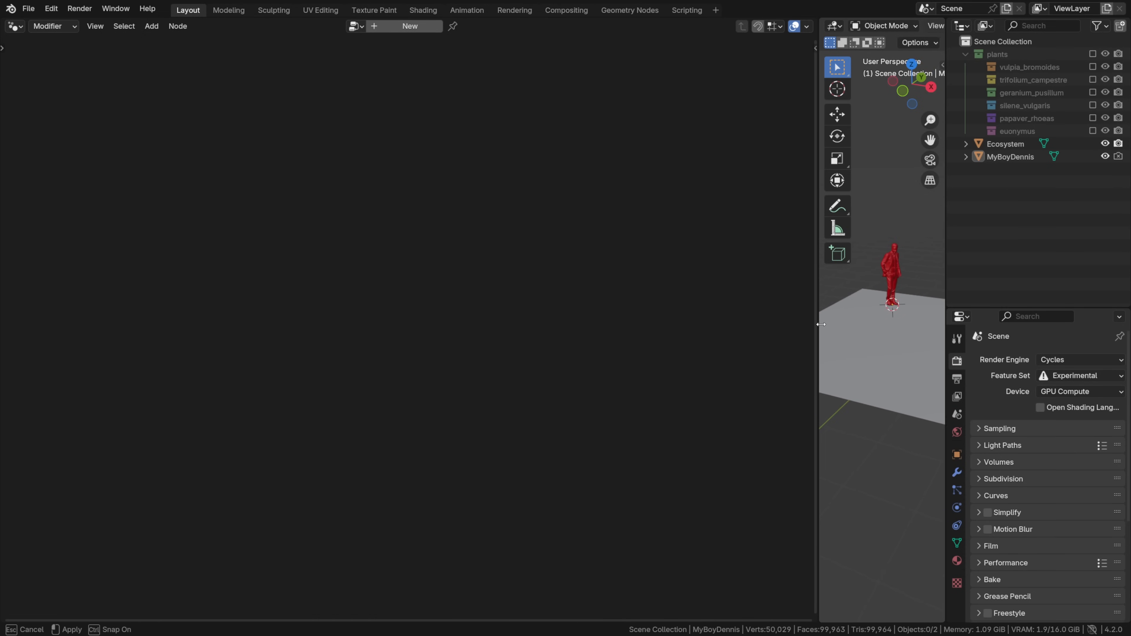
Build a Geometry Nodes tree that instances on points distributed at density 10, rotated by a random vector with Z maximum 72.1.
key(shift+a)
key(shift+a)
key(shift+a)
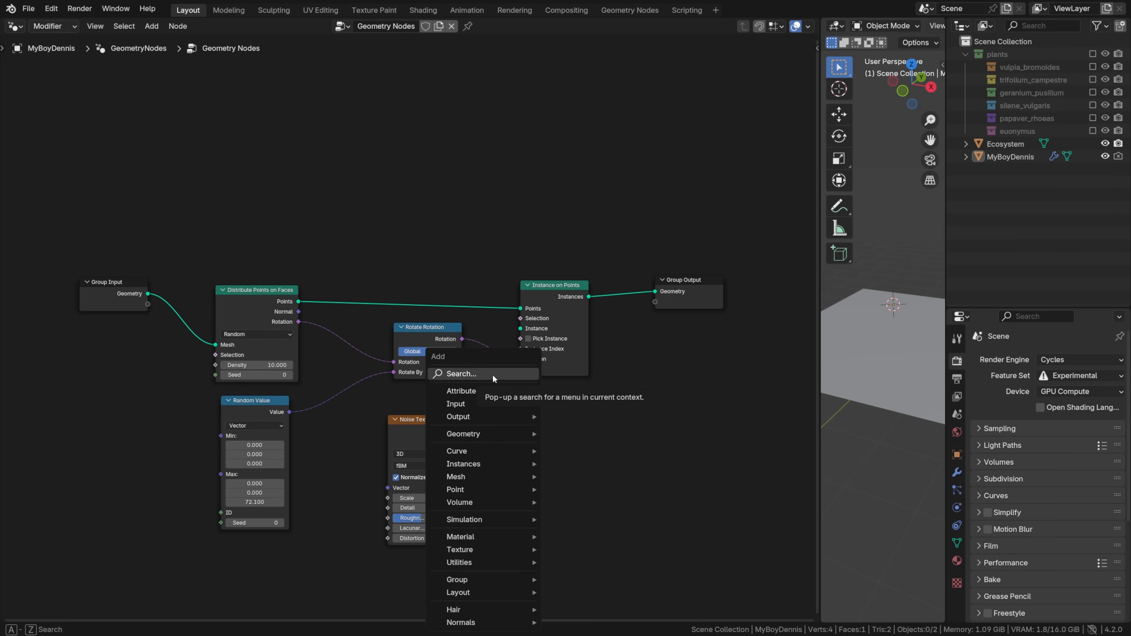
Drive the instance scale with noise through a Color Ramp and a 0.5 Multiply, and join the instances with the input geometry.
key(shift+a)
click(638, 409)
key(shift+a)
text(join)
key(Return)
key(ctrl+space)
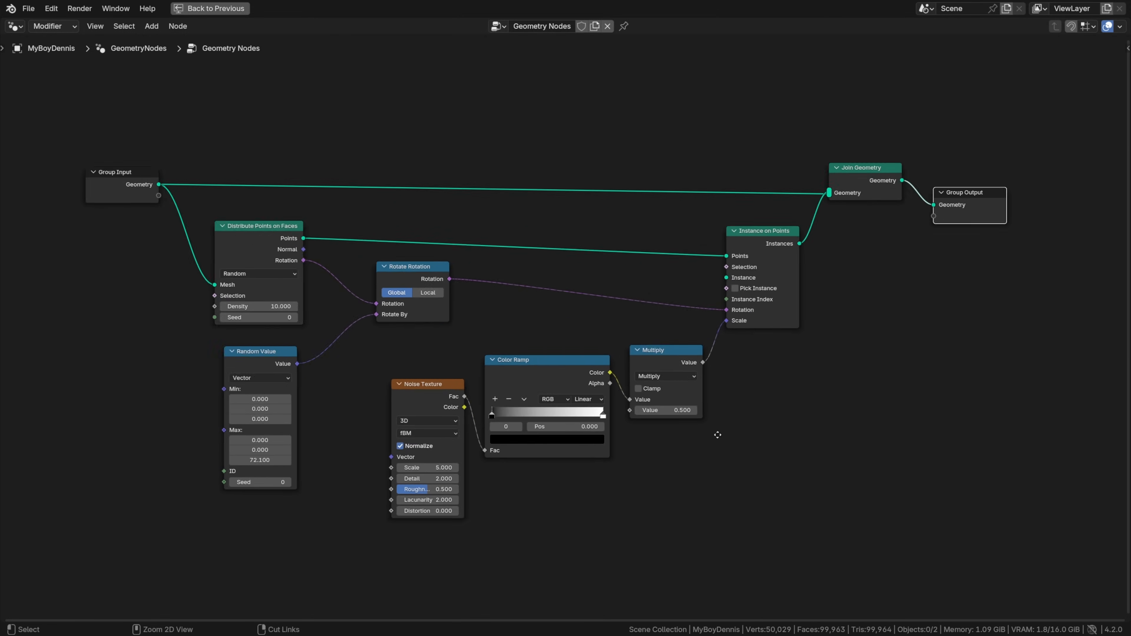
key(Home)
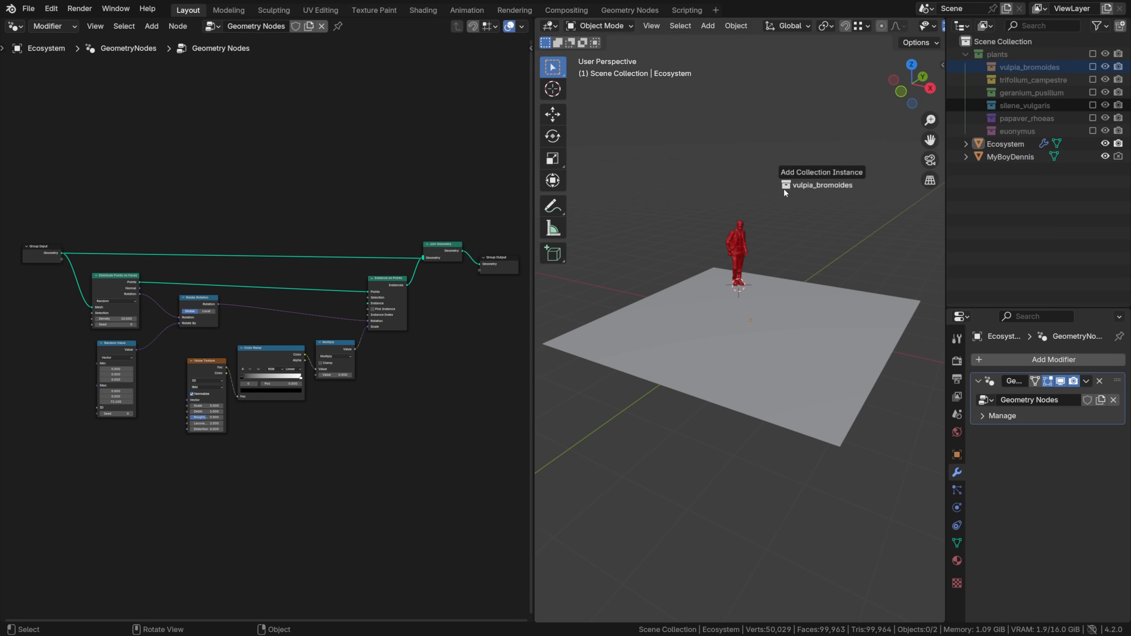
Add the vulpia_bromoides collection with separated and reset children and connect it as the instance on the points.
scroll(213, 171, up, 3)
middle_drag(295, 146, 198, 220)
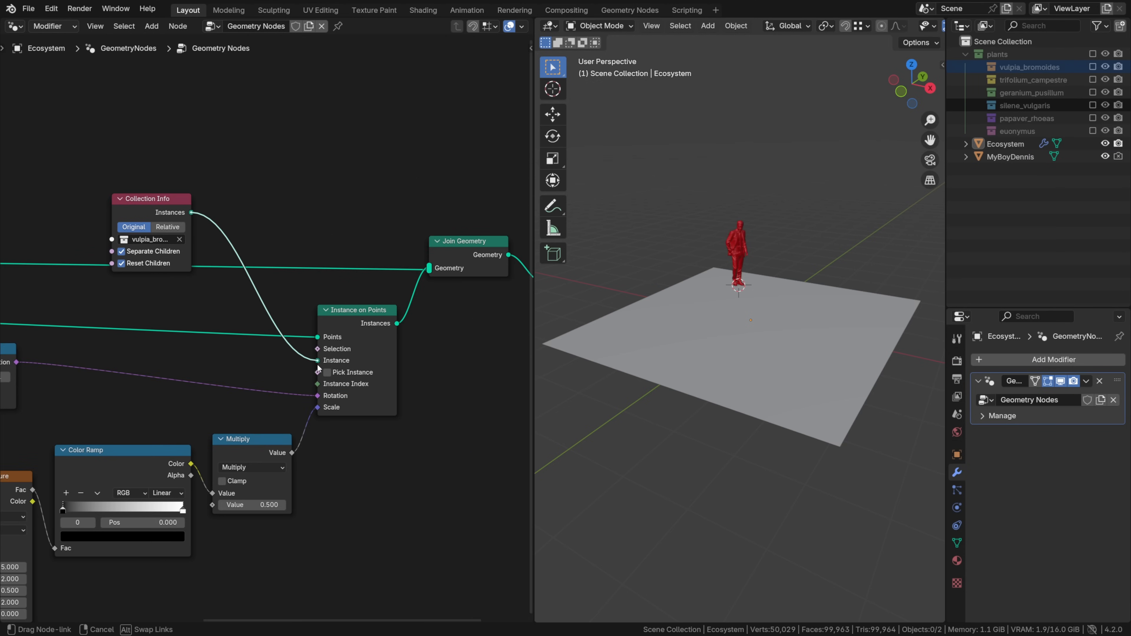
Raise the point distribution density and adjust the instance scaling to a noise scale of 1.8 and a multiplier of 2.
scroll(767, 336, up, 3)
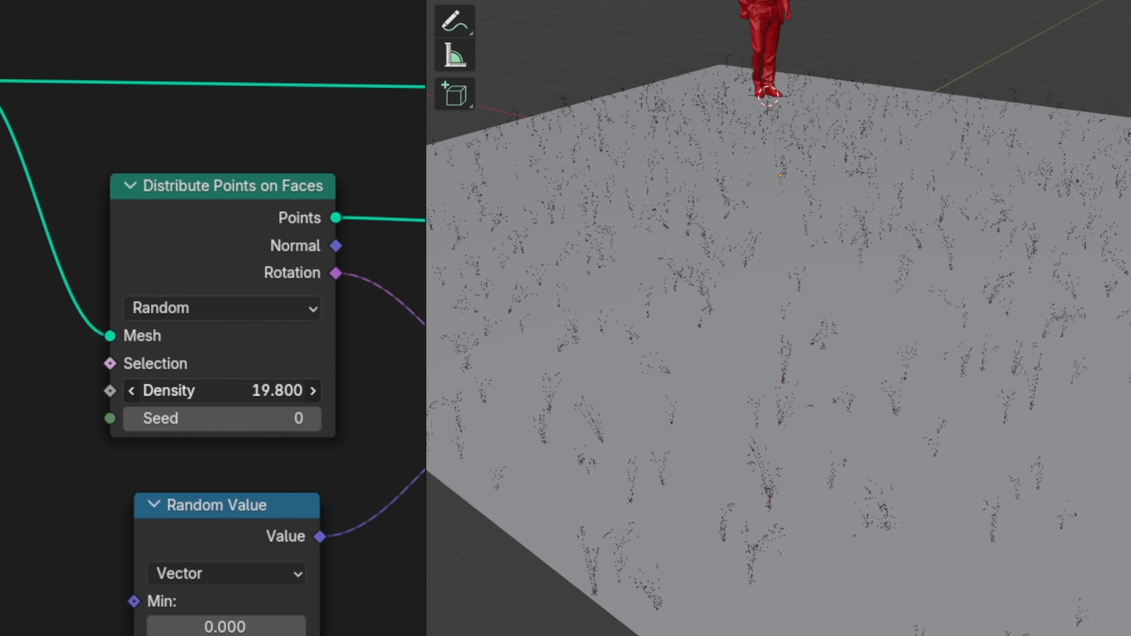
drag(223, 390, 267, 391)
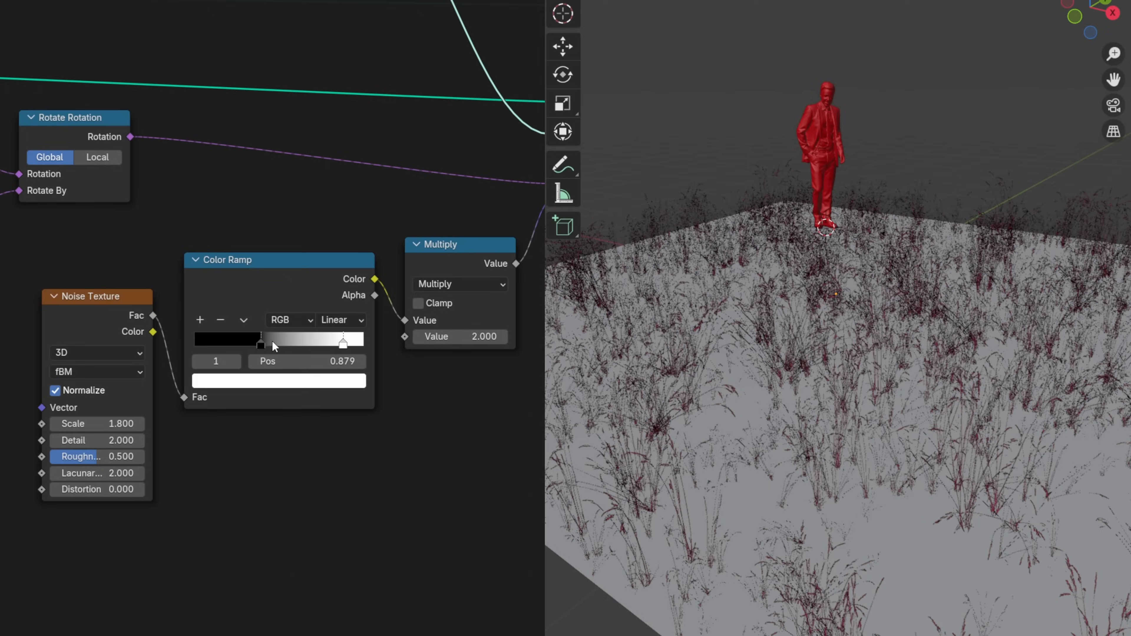
Set the noise scale to 0.5 and move the Color Ramp's black stop to about 0.426 and white stop to about 0.927.
mouse_move(272, 343)
mouse_down()
mouse_move(308, 344)
mouse_move(290, 345)
mouse_up()
text(0.5)
key(Return)
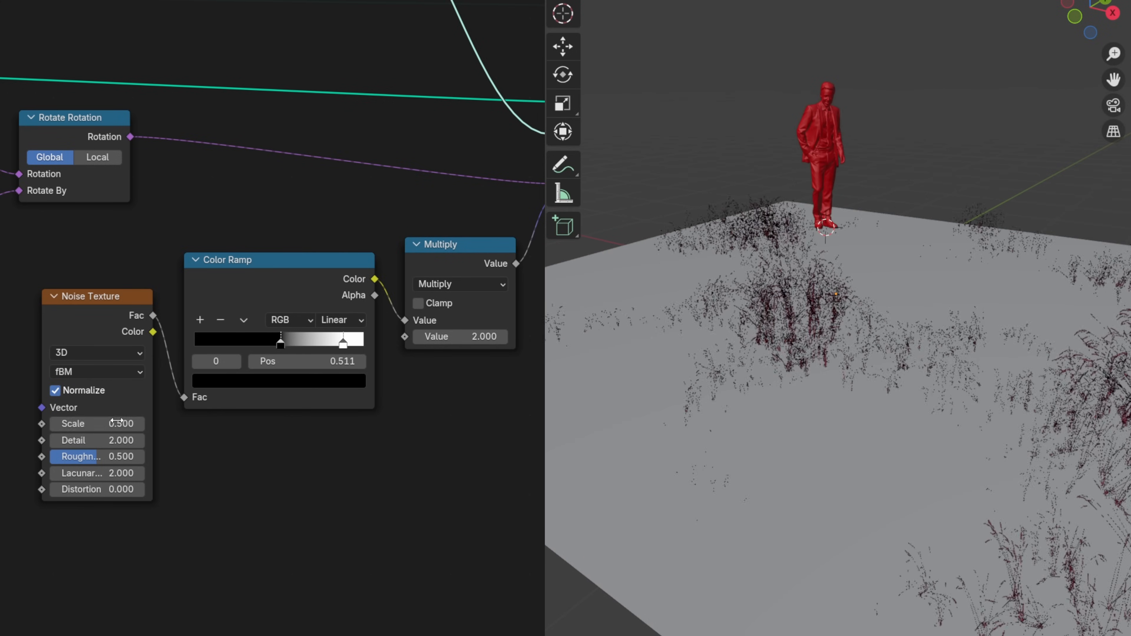
drag(291, 353, 262, 341)
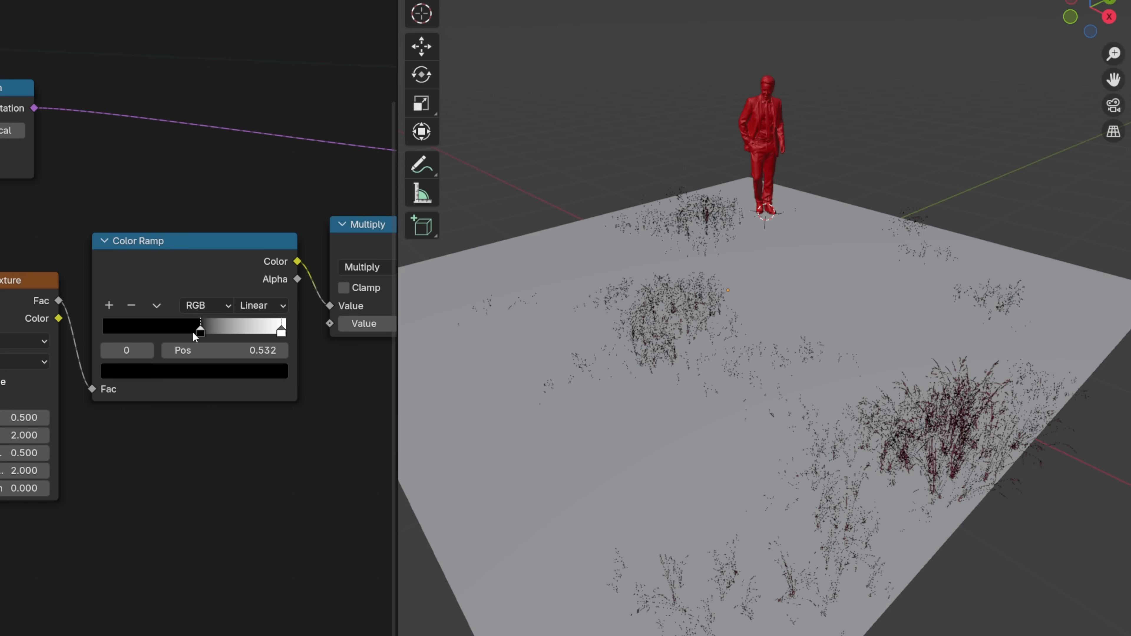
drag(194, 333, 180, 333)
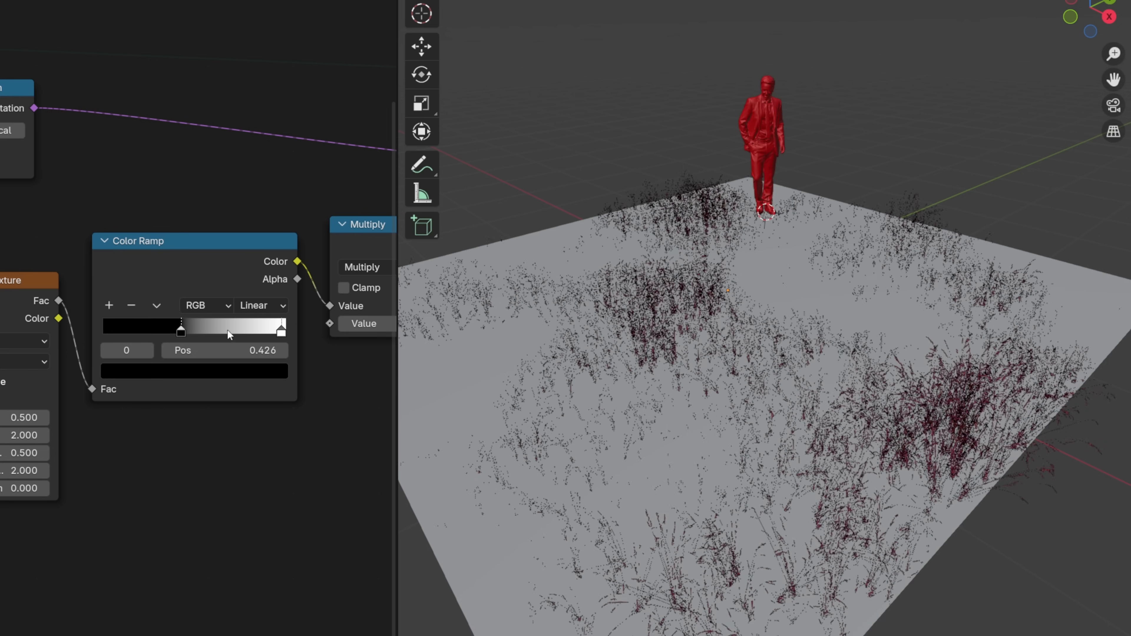
drag(263, 331, 268, 337)
drag(266, 333, 277, 334)
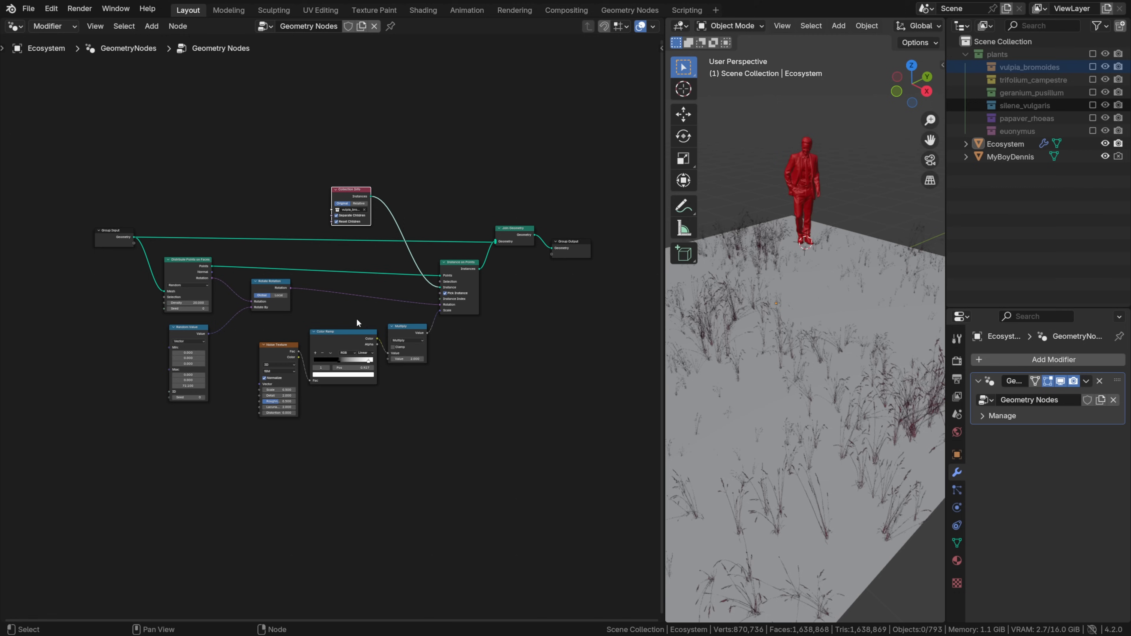
Combine the point distribution, rotation, noise scaling, collection and instancing nodes into a node group named fescue.
middle_drag(358, 320, 356, 315)
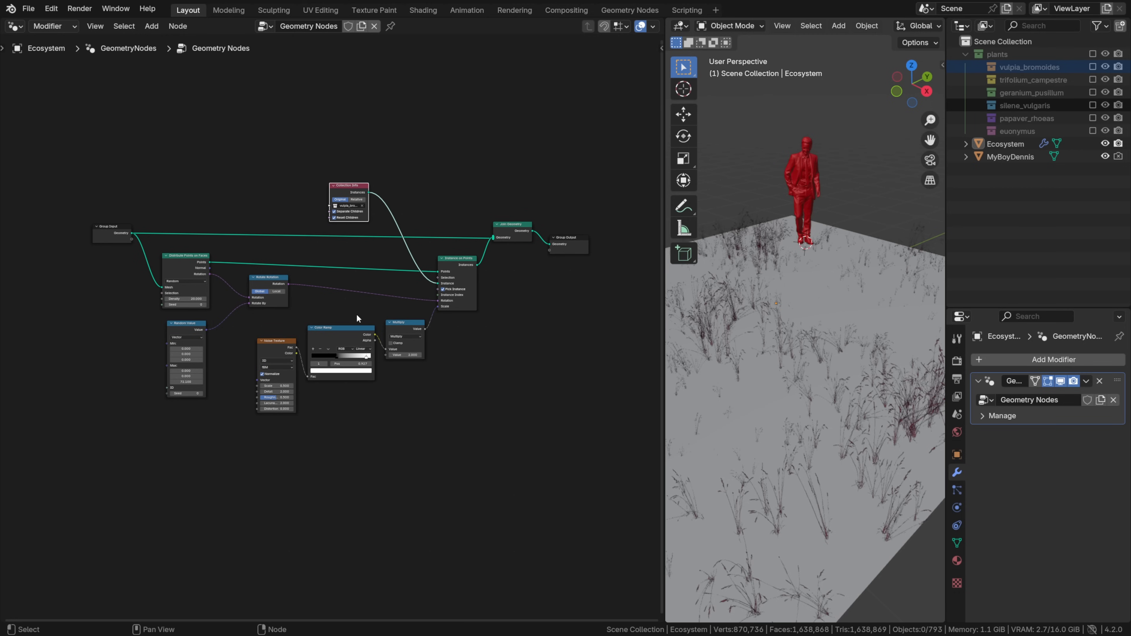
drag(147, 132, 481, 496)
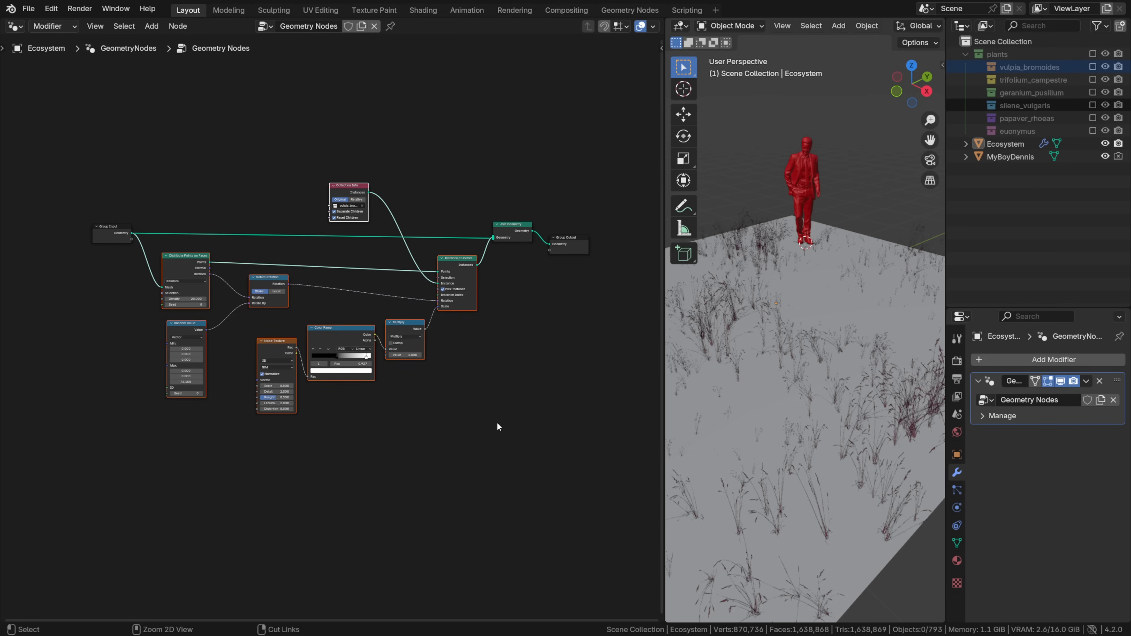
key(ctrl+g)
key(Tab)
scroll(326, 287, up, 8)
key(g)
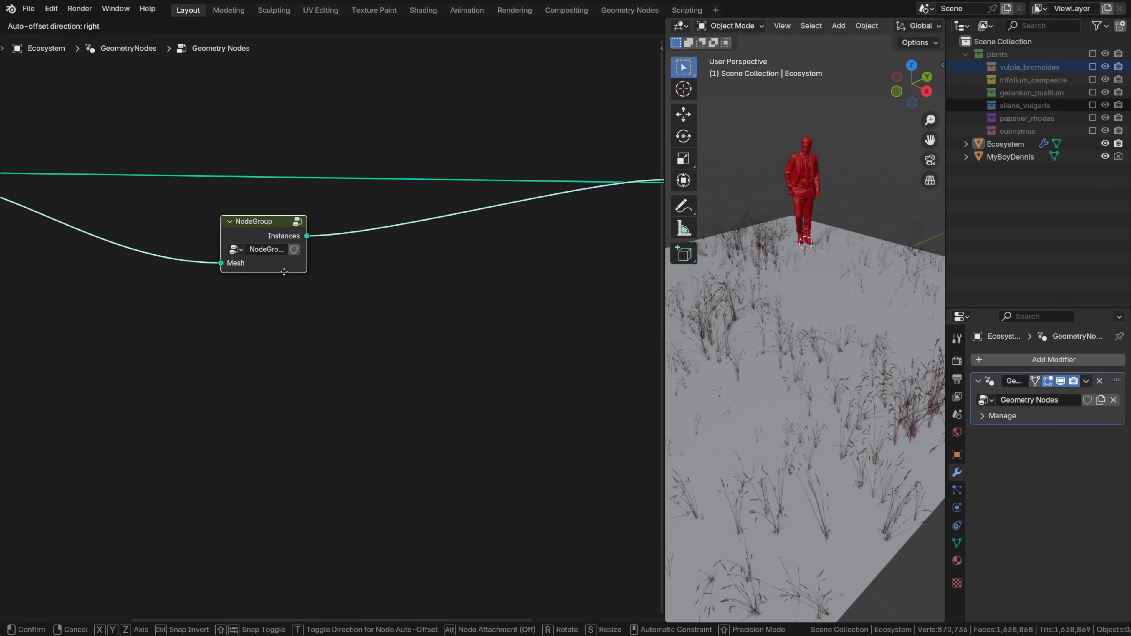
double_click(303, 303)
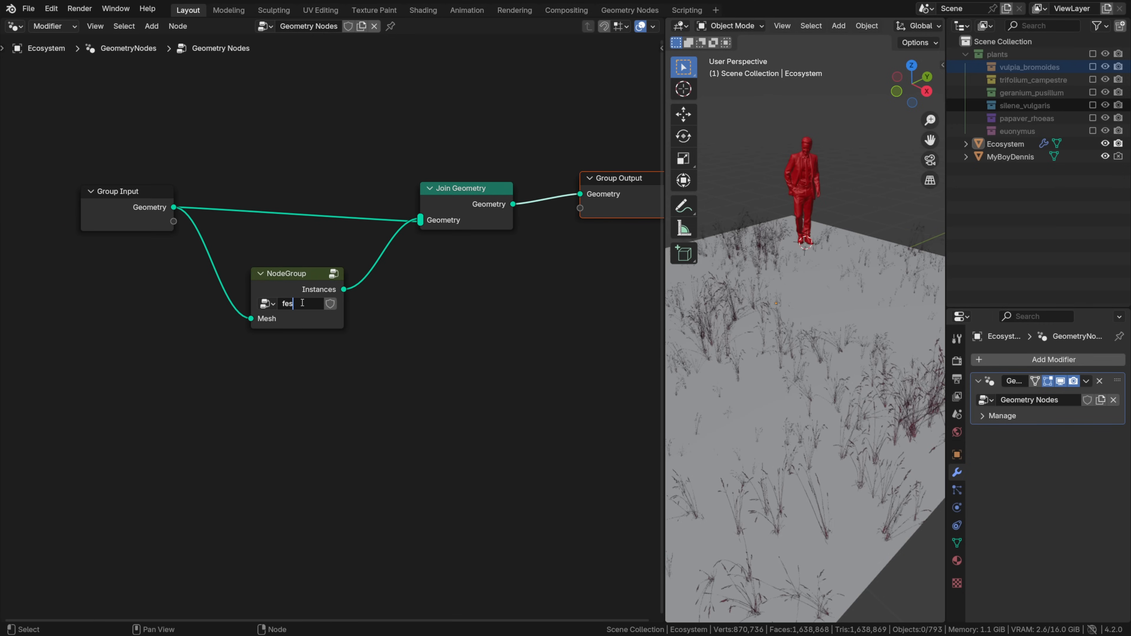
Duplicate the fescue group as an independent group named trifolium and connect it between the Group Input and Join Geometry.
key(shift+d)
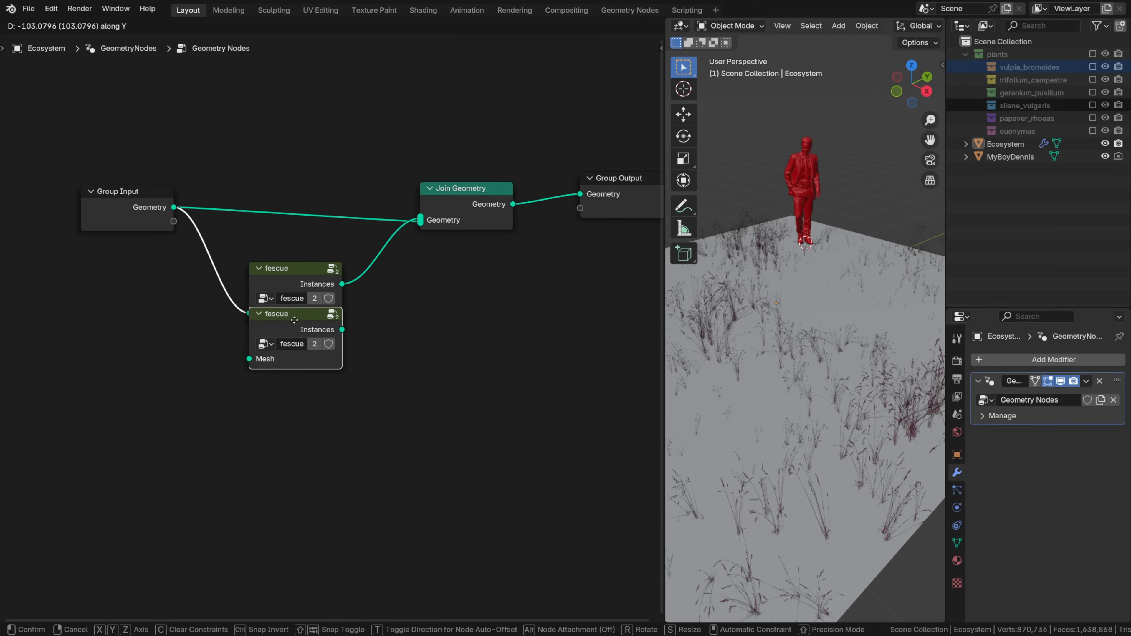
click(298, 349)
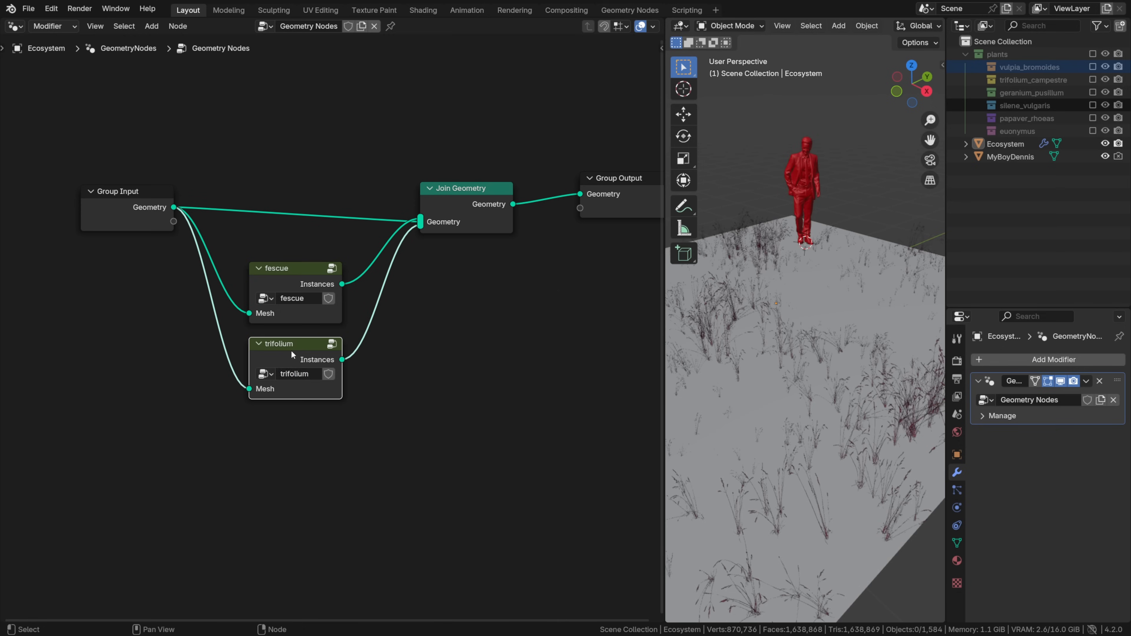
Inside the trifolium group, swap in the trifolium_campestre collection and set the distribution seed to 212 and the random rotation seed to 96.
key(Tab)
drag(1033, 80, 319, 234)
scroll(306, 265, up, 2)
middle_drag(284, 429, 355, 324)
drag(118, 320, 147, 321)
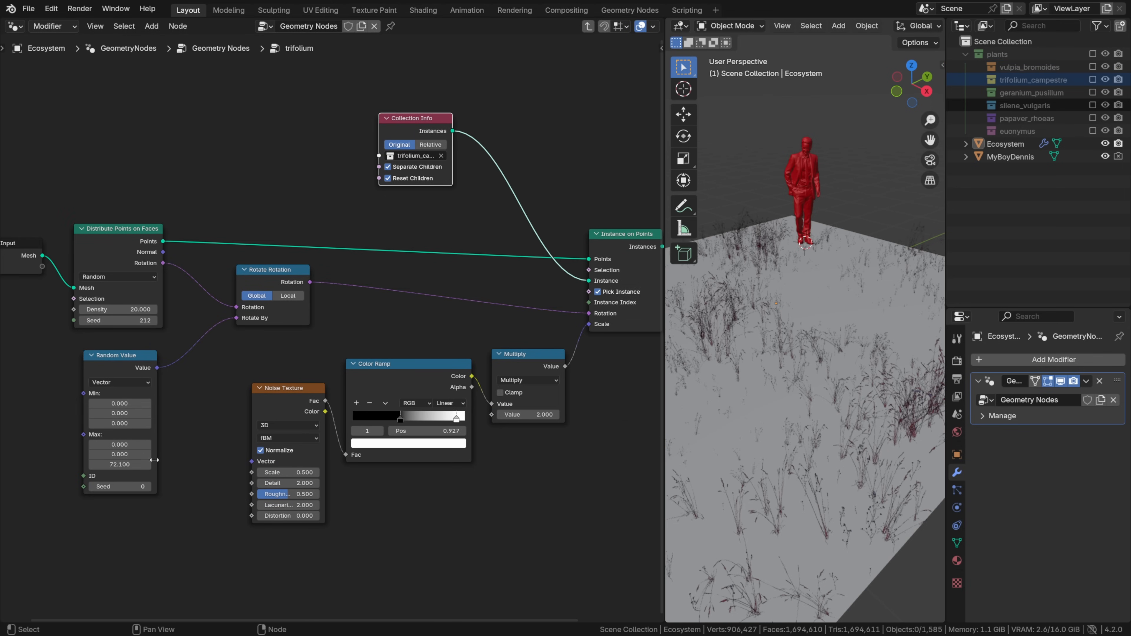
Adjust the trifolium group's scale variation by moving the Color Ramp's white stop to about 0.755.
scroll(392, 420, up, 2)
click(424, 414)
drag(476, 419, 448, 417)
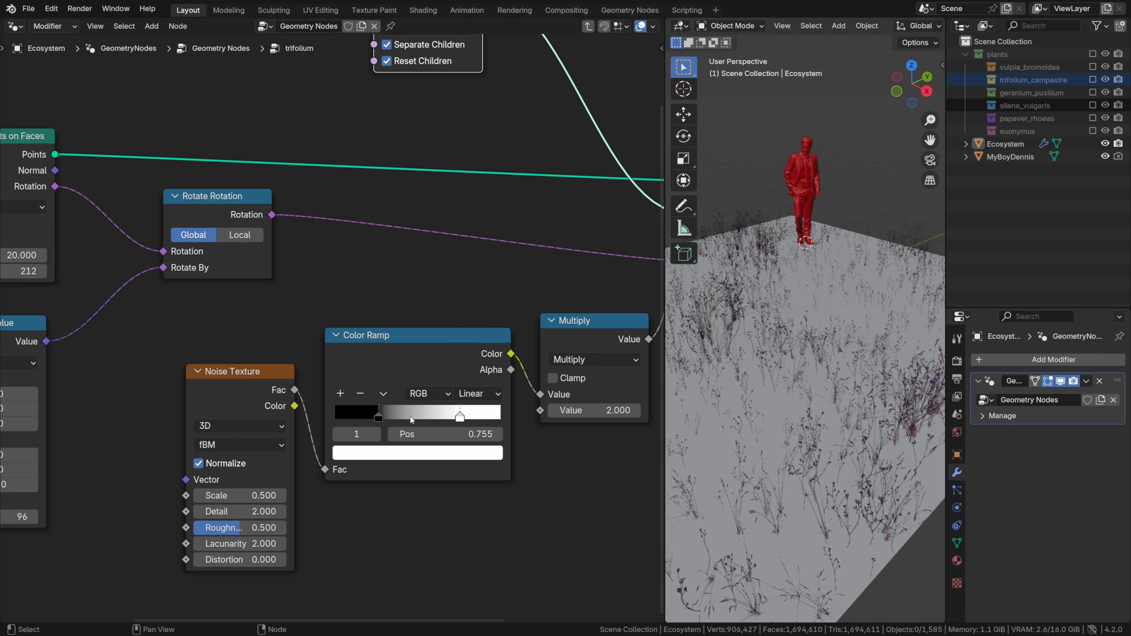
drag(665, 379, 428, 379)
middle_drag(579, 370, 619, 365)
scroll(619, 364, up, 2)
drag(246, 416, 334, 417)
middle_drag(107, 294, 406, 328)
scroll(820, 323, up, 2)
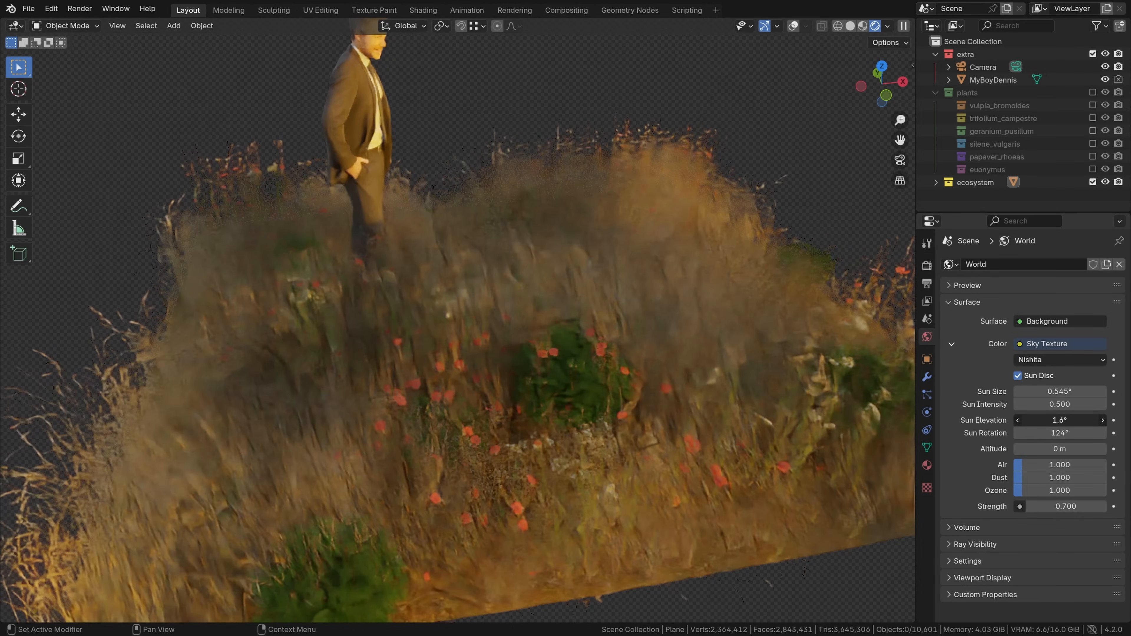
Raise the sky texture's sun elevation to 4.1° and set the world strength to 0.5.
drag(1059, 420, 1077, 419)
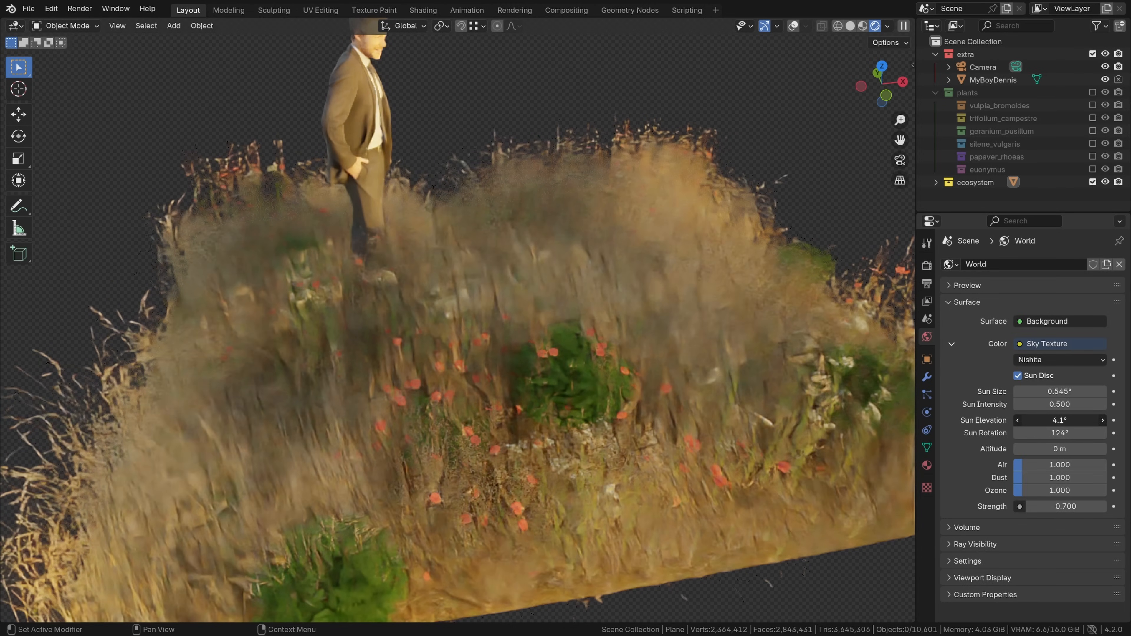
click(1072, 507)
text(0.5)
key(Return)
Try a sun intensity of 1 and then 0.3 for the sky texture.
click(1073, 404)
text(1)
key(Return)
click(1073, 404)
text(0.3)
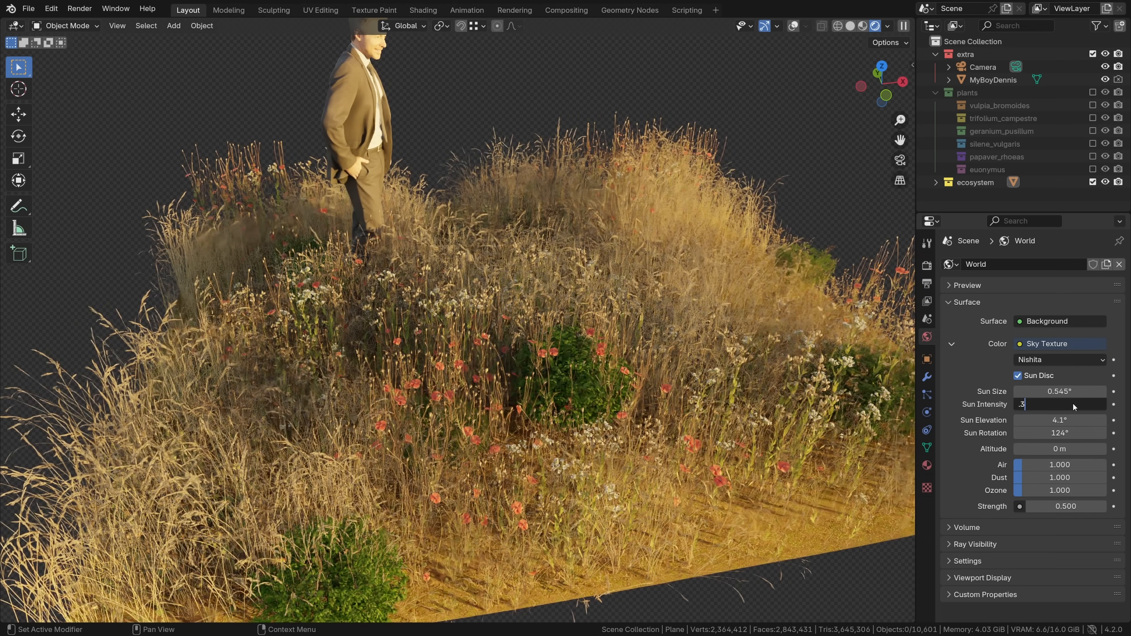
key(Return)
Try a world strength of 0.9, then set it to 0.7.
click(1073, 506)
text(0.9)
key(Return)
click(1069, 507)
text(0.7)
key(Return)
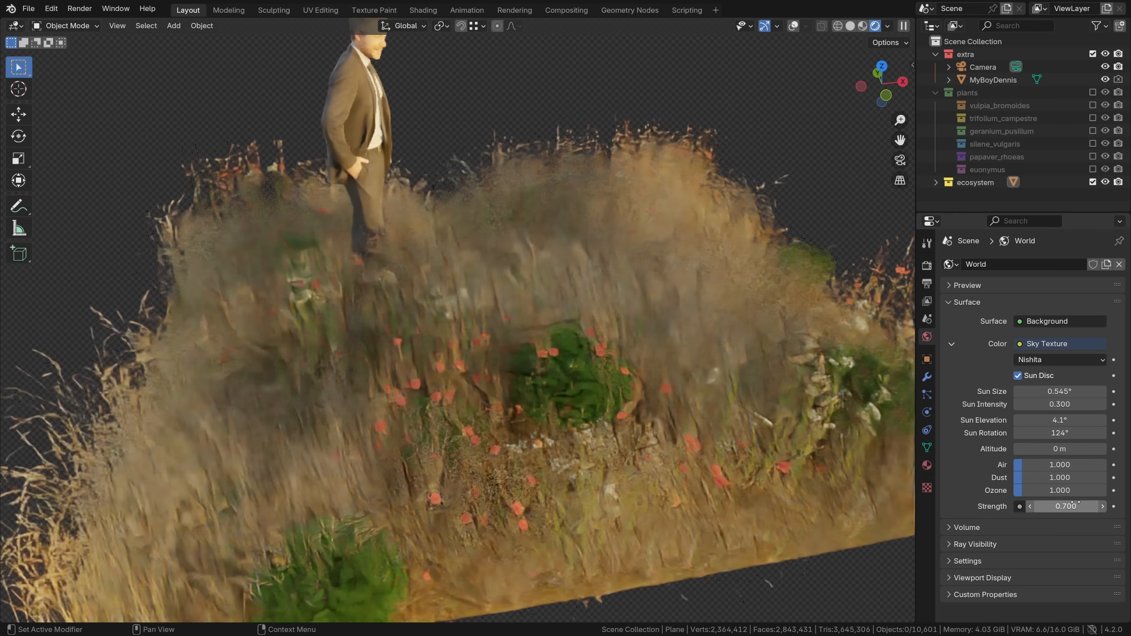
Set the sky texture's sun intensity to 0.4 and lower its sun elevation to 3°.
click(1069, 405)
text(0.4)
key(Return)
middle_drag(479, 261, 357, 276)
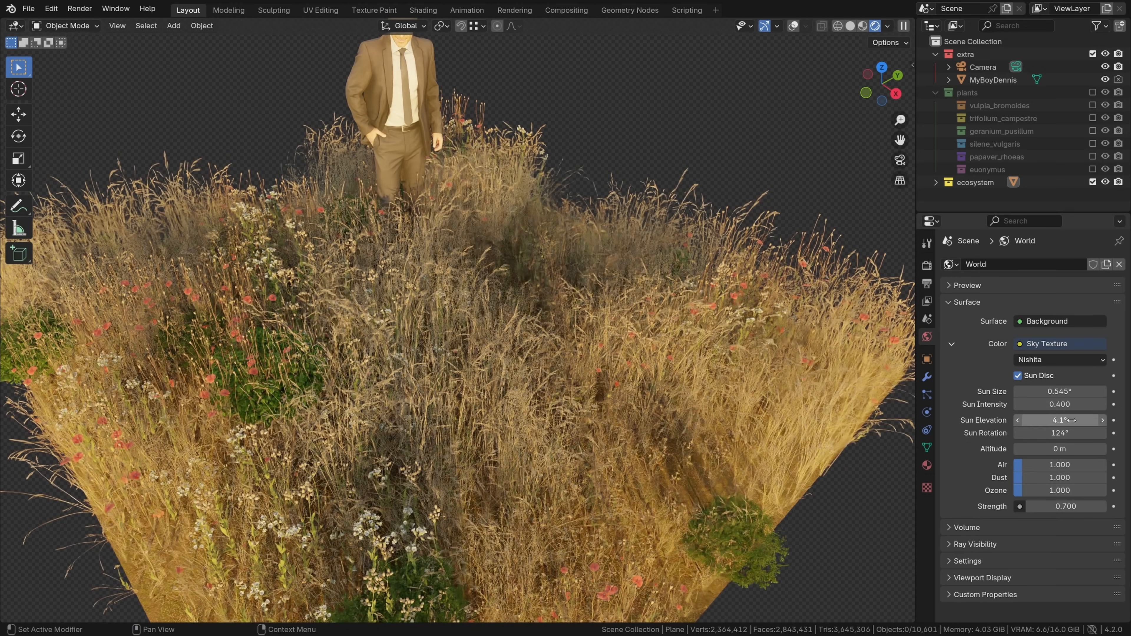
drag(1069, 420, 1055, 420)
Inspect the rendered grass and flowers up close from another side in a maximized viewport.
middle_drag(685, 294, 575, 332)
scroll(561, 352, up, 3)
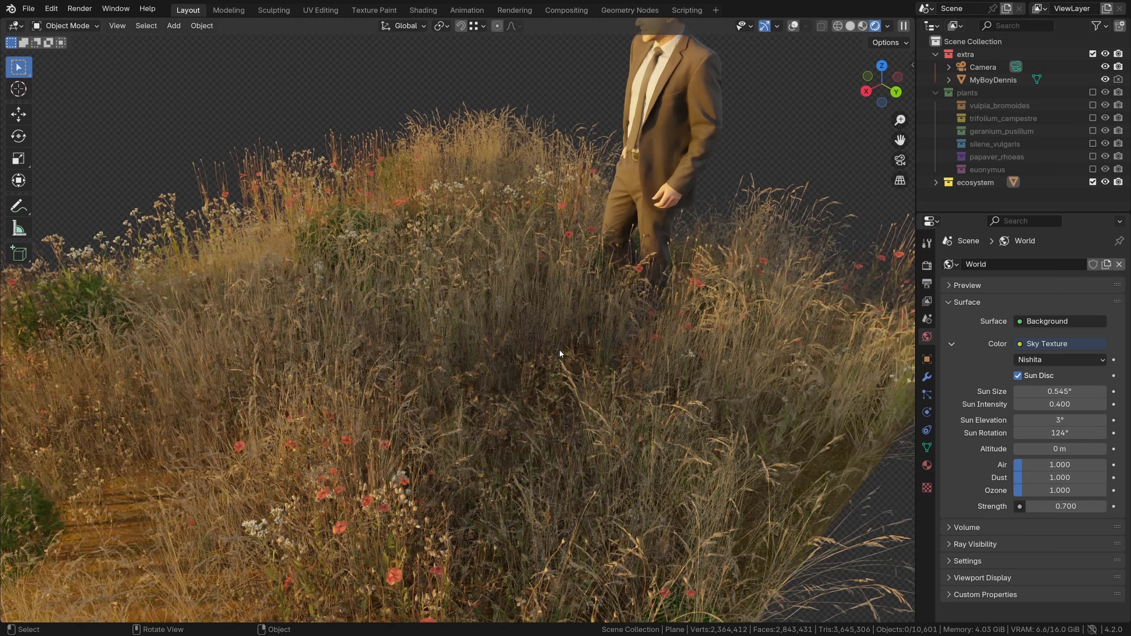
scroll(559, 349, up, 3)
key(ctrl+space)
scroll(697, 333, up, 3)
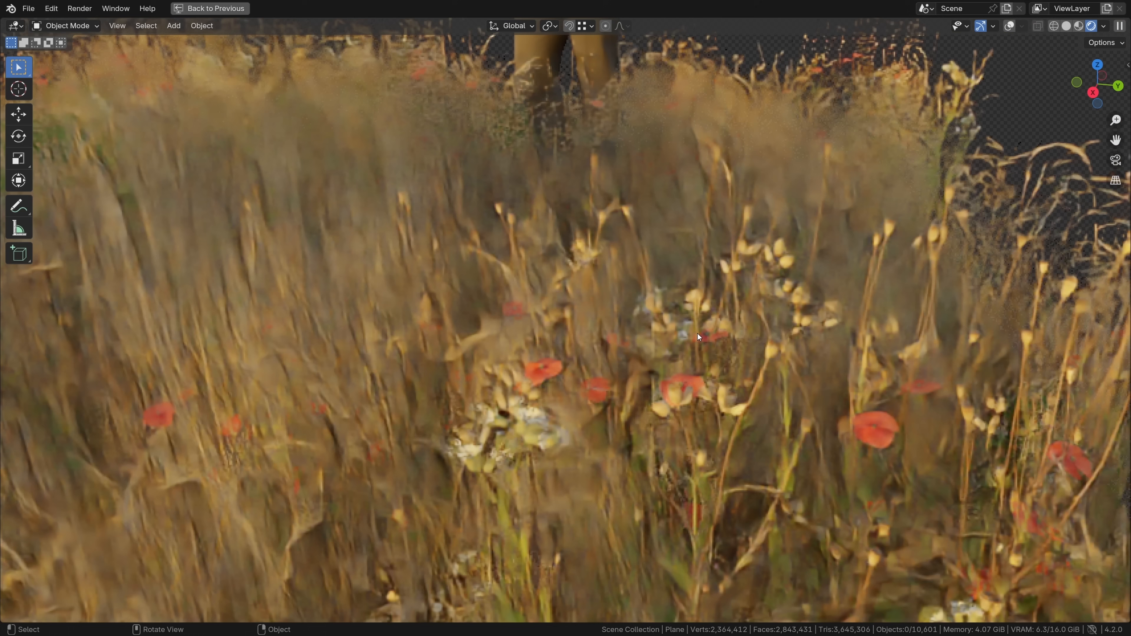
scroll(697, 334, down, 3)
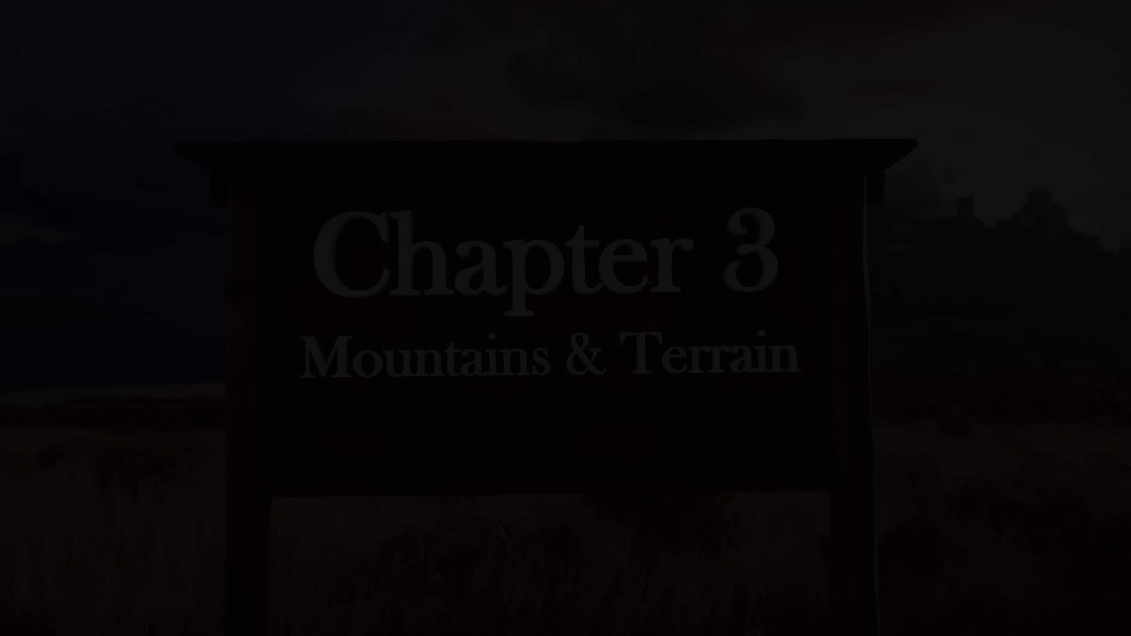